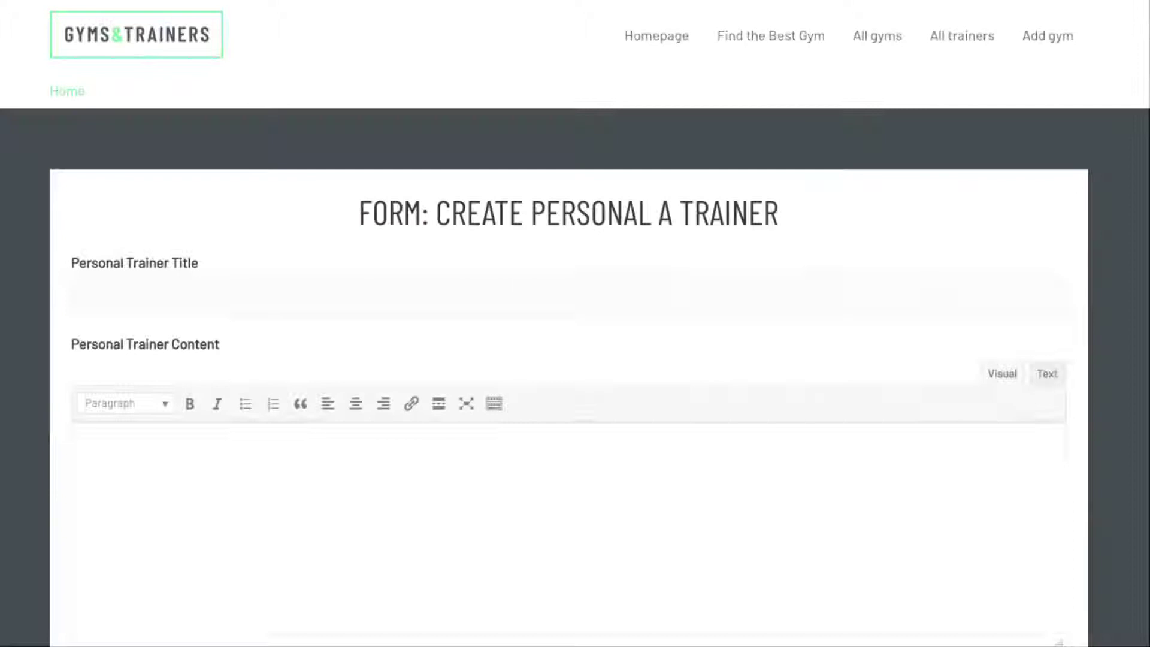
Step: Enter the first trainer's name and a short description, and tick the Dance and Fitness specialties
left_click(68, 270)
type("Jane Doe")
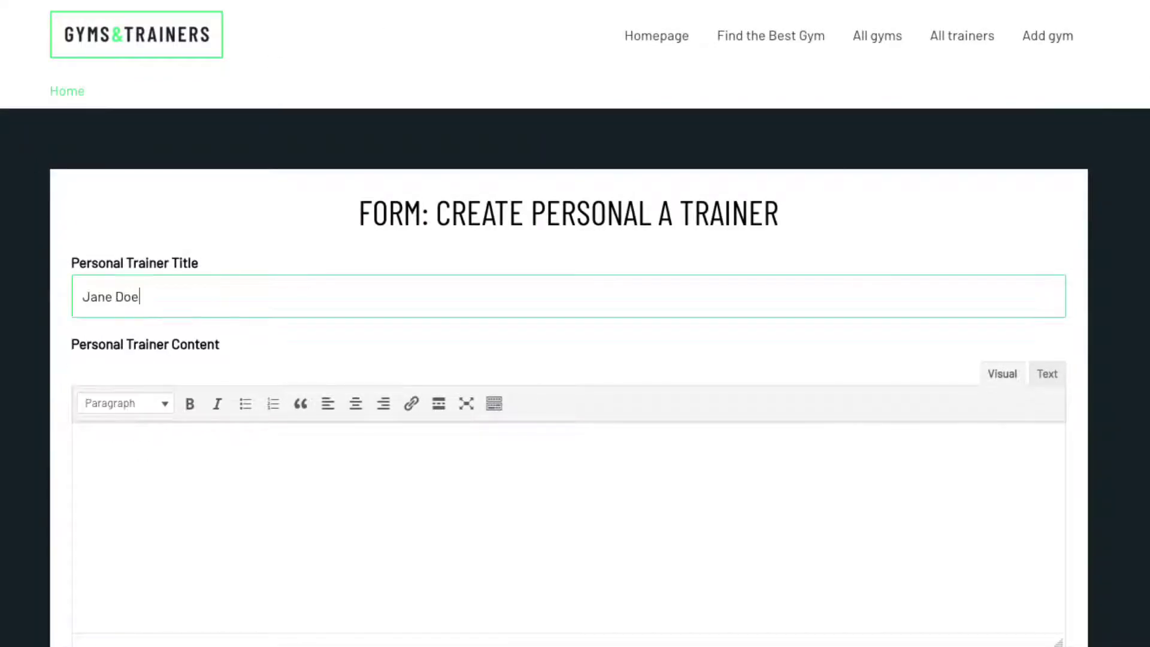
left_click(84, 445)
type("Some information about jane.")
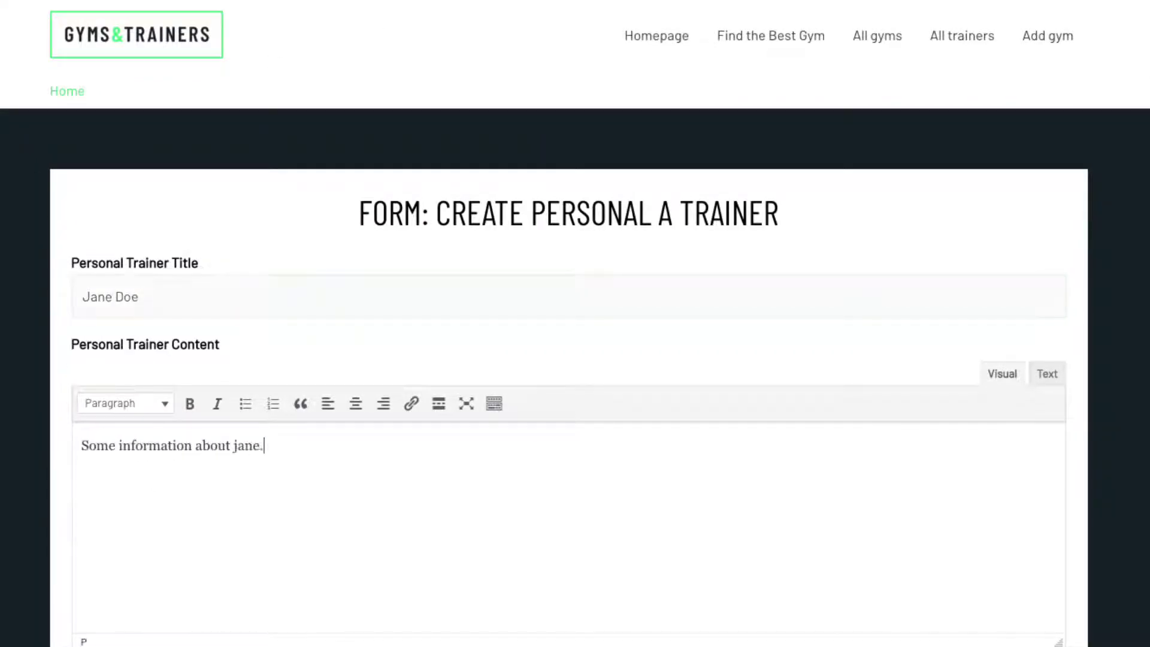
scroll(81, 600, "down", 4)
scroll(80, 601, "down", 3)
left_click(119, 343)
left_click(118, 368)
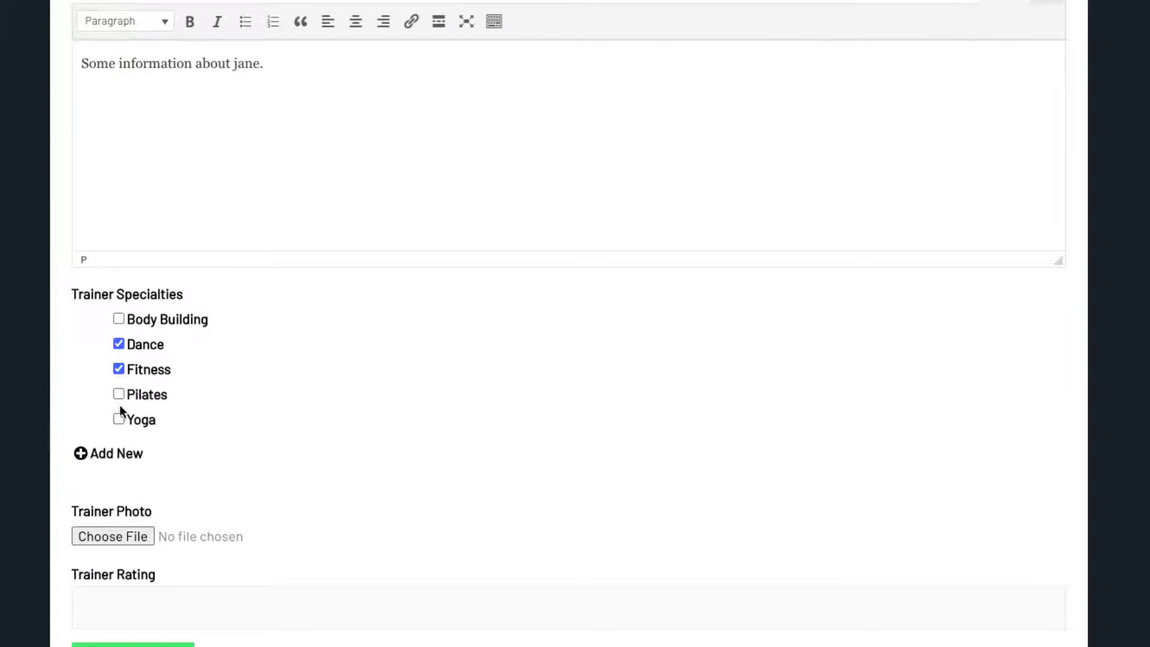
Step: Attach 31.jpg as the trainer photo, set rating 1, and submit the first trainer
left_click(134, 536)
double_click(133, 24)
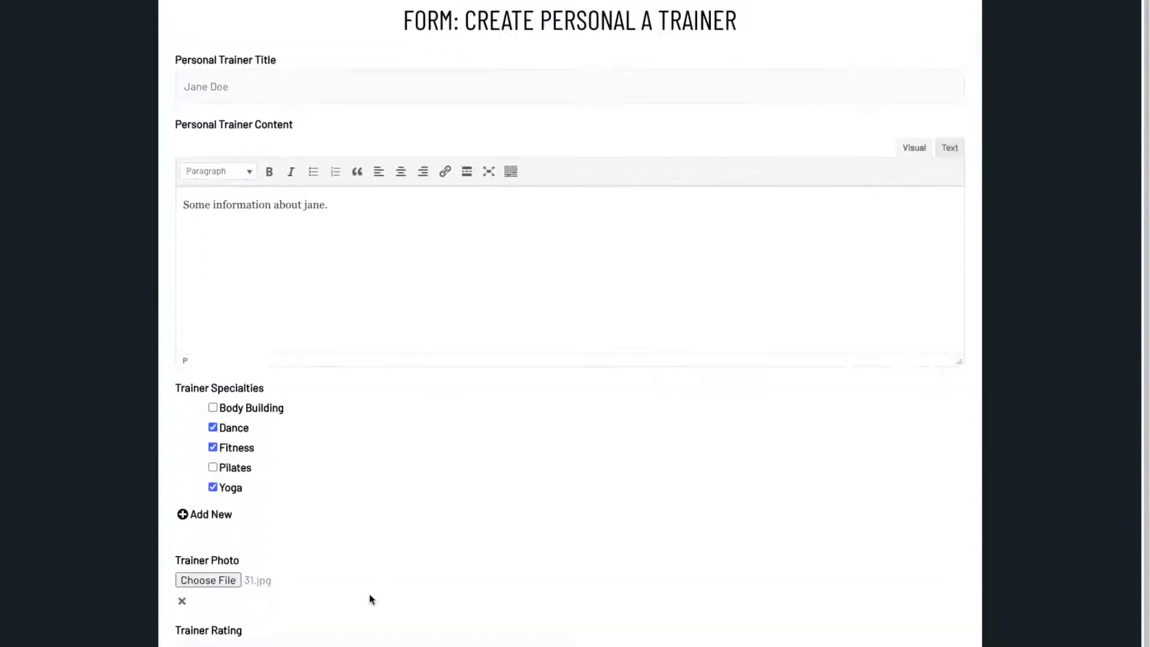
scroll(369, 594, "down", 2)
left_click(236, 528)
type("1")
left_click(249, 579)
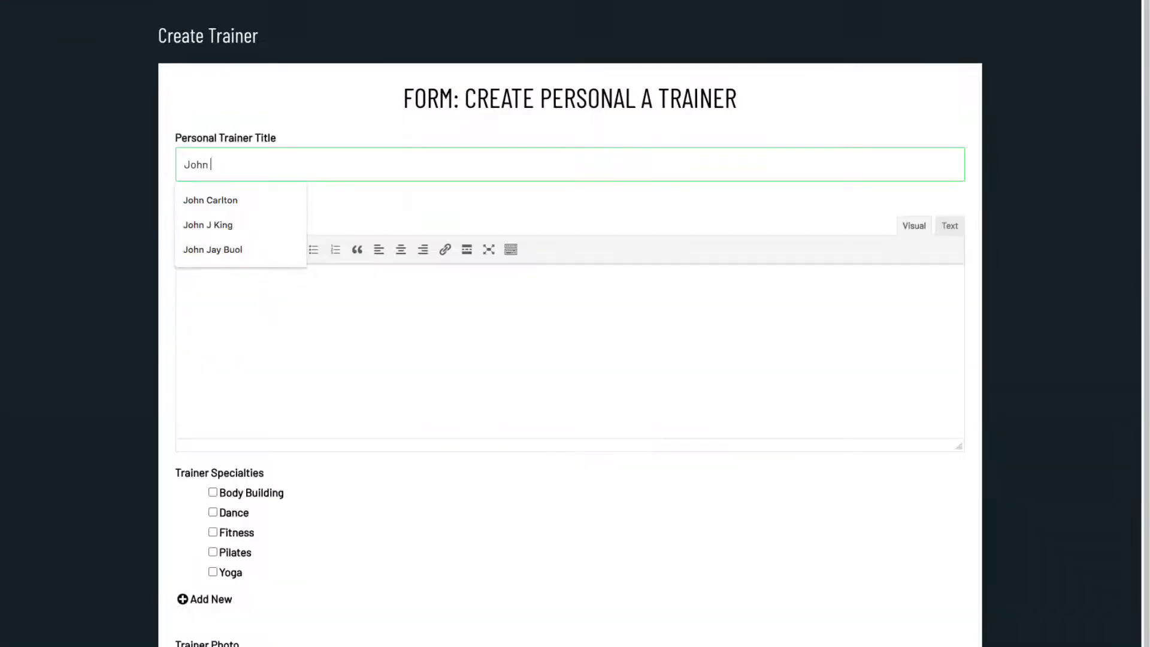
Step: Enter the second trainer's name and description, ticking the Body Building and Pilates specialties
type("Doe")
left_click(225, 284)
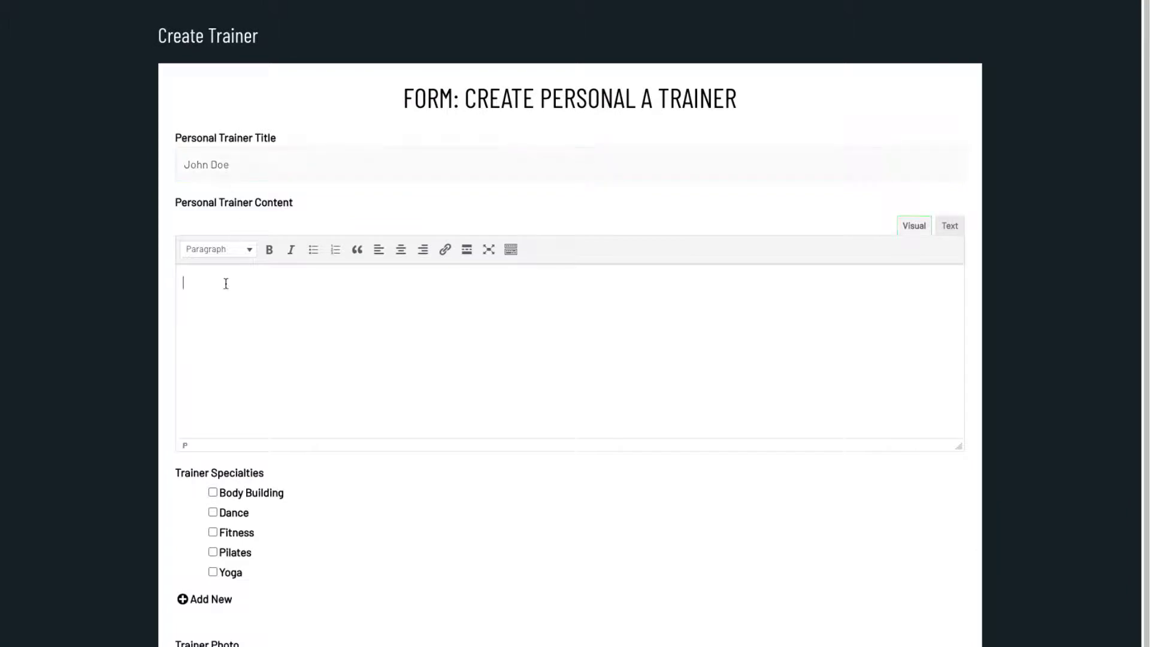
type("A bunch of information here about John")
scroll(226, 283, "down", 1)
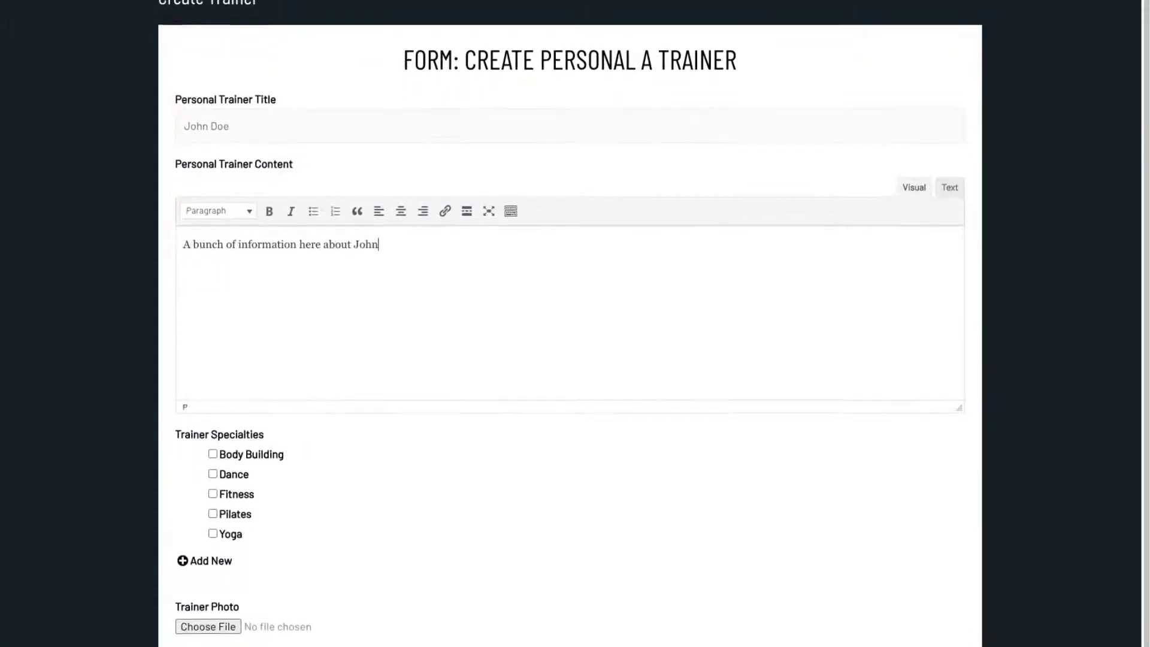
type(".")
scroll(236, 367, "down", 4)
left_click(212, 336)
left_click(212, 369)
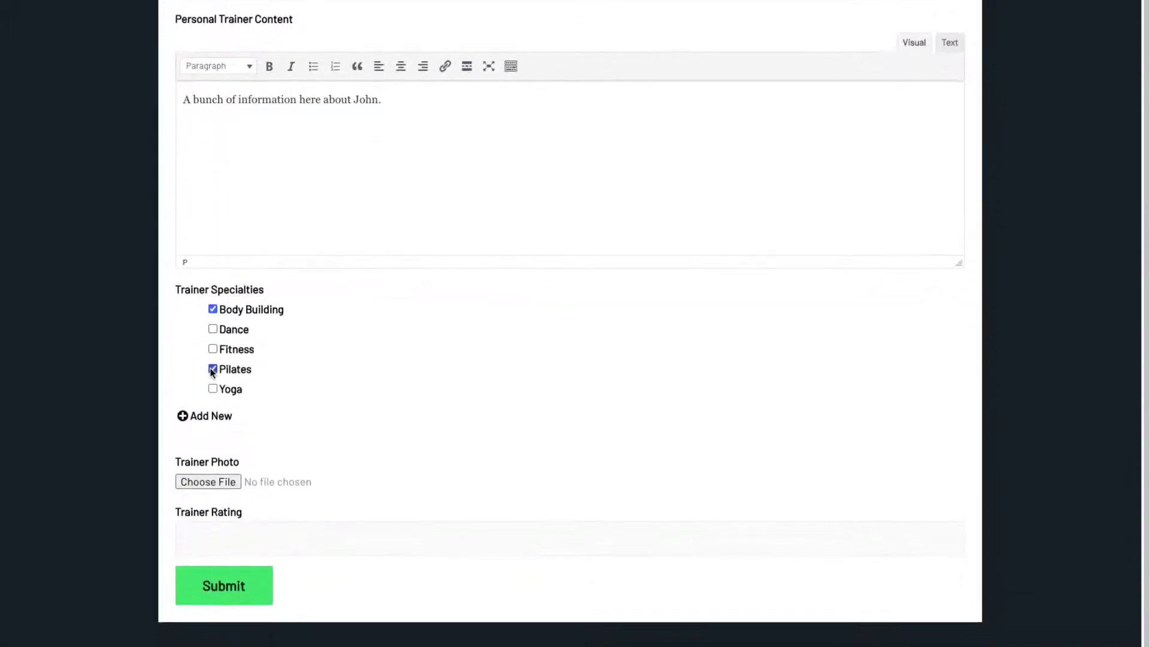
Step: Attach 40.jpg as the second trainer's photo and enter rating 1
left_click(219, 482)
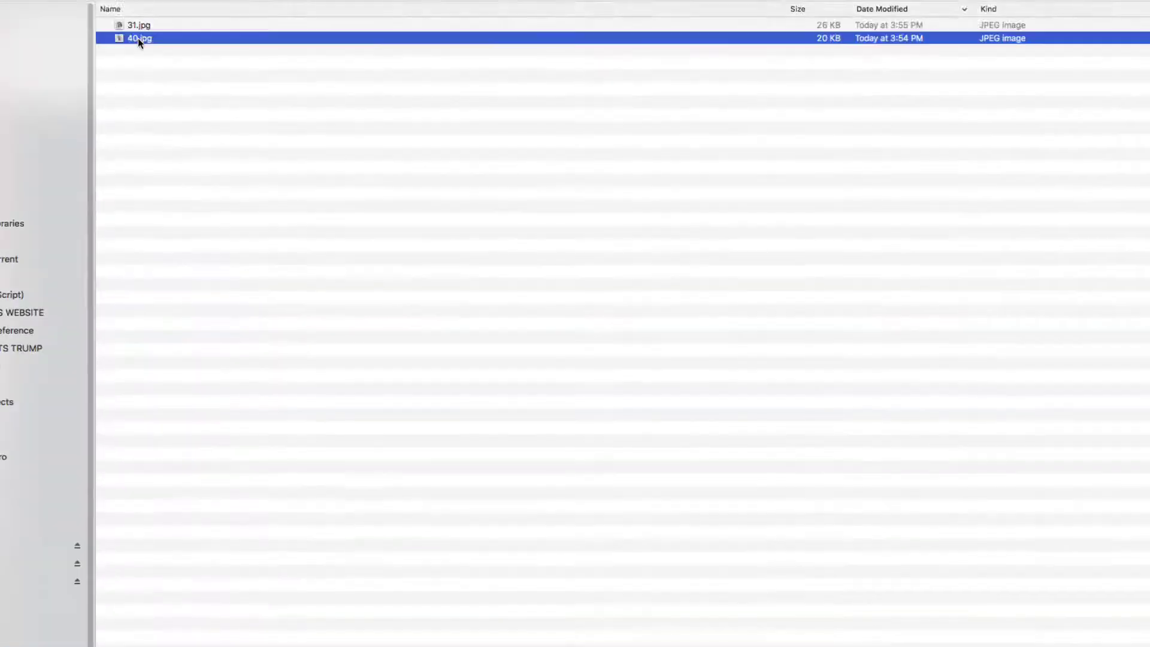
double_click(134, 42)
left_click(221, 558)
type("1")
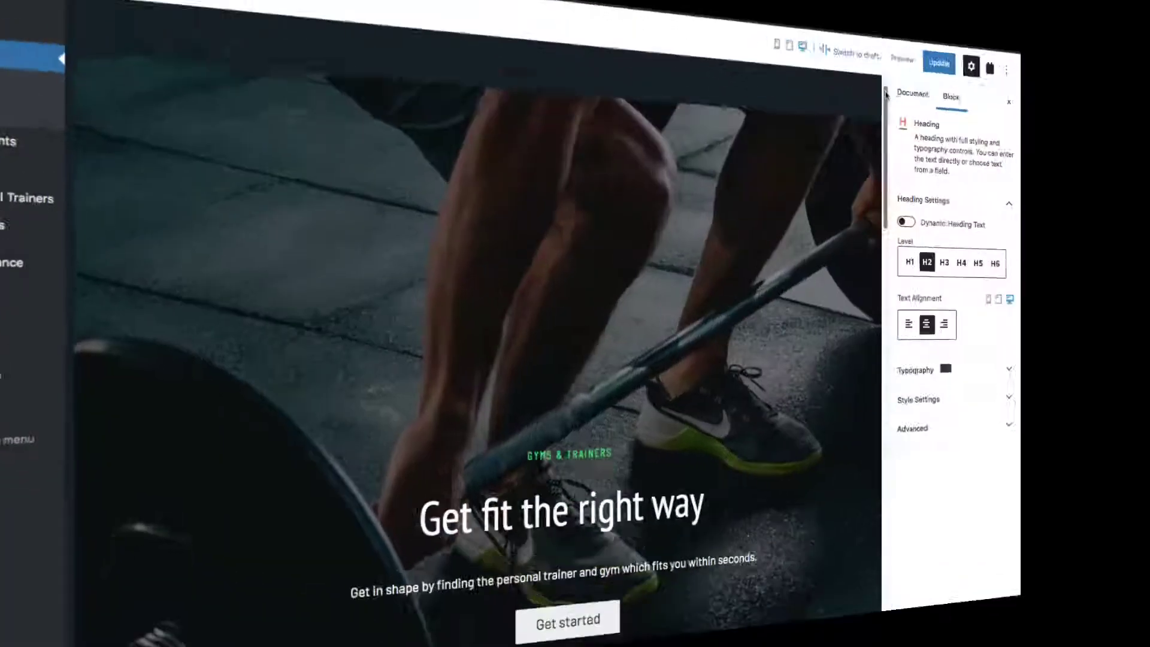
Step: Insert a Toolset View named 'Trainers on Home Page' with a grid layout listing Personal Trainers
scroll(954, 190, "down", 5)
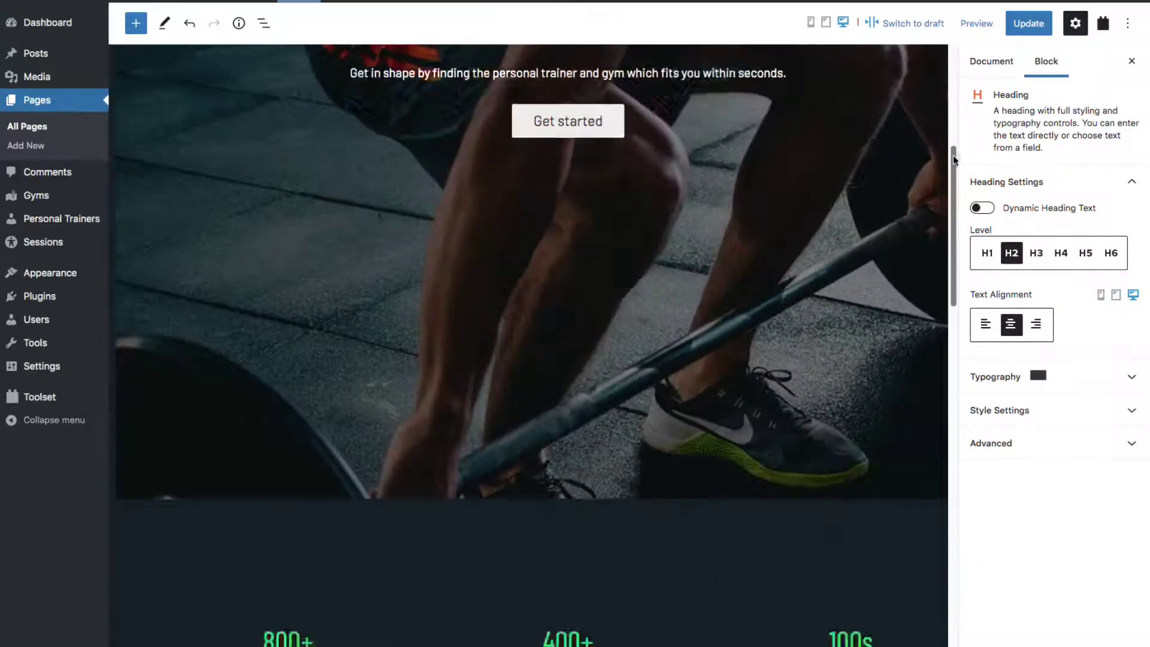
left_click_drag(954, 189, 955, 301)
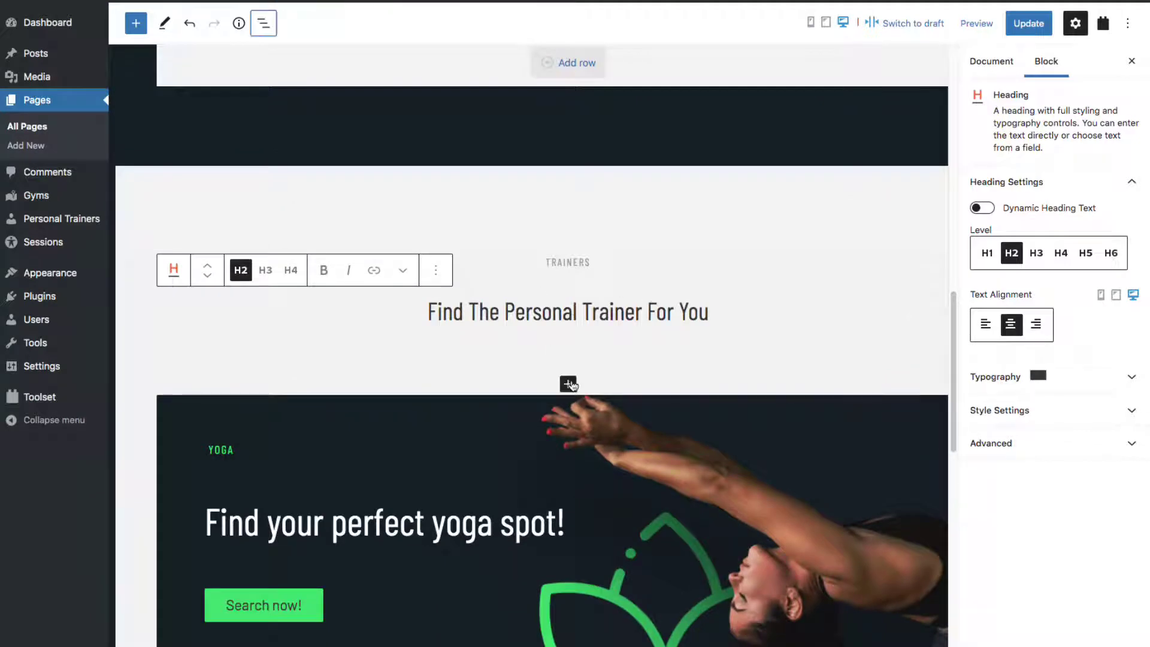
left_click(567, 384)
left_click(570, 484)
type("Trainers on Home Page")
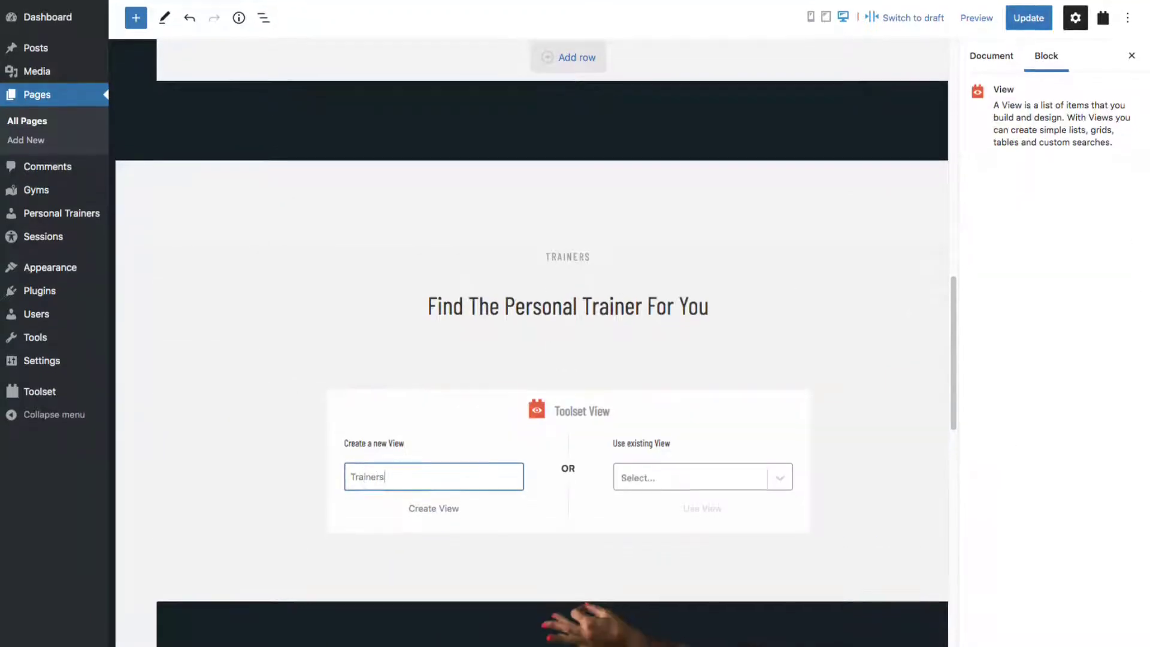
scroll(442, 361, "down", 5)
left_click(441, 361)
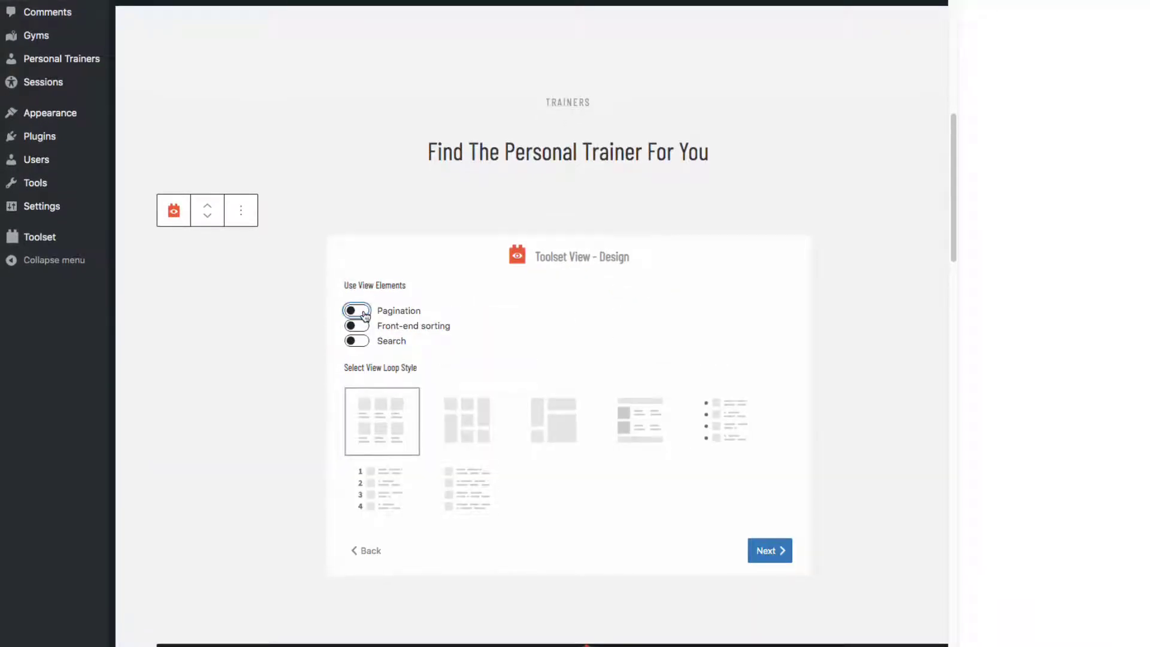
left_click(767, 551)
left_click(353, 405)
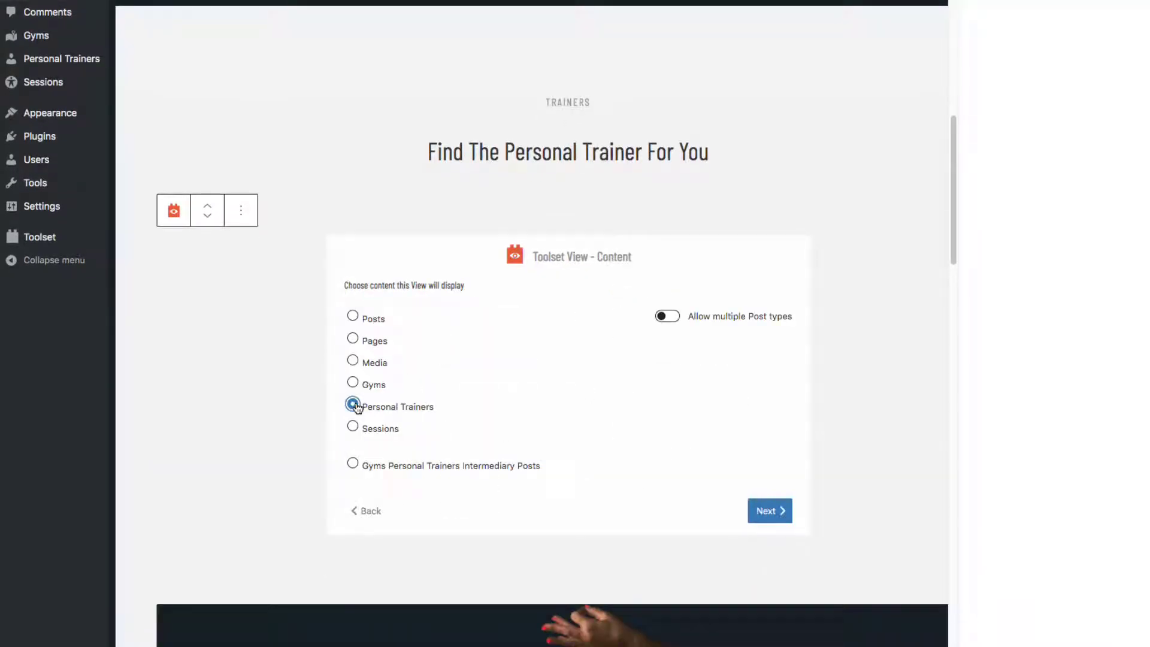
left_click(764, 511)
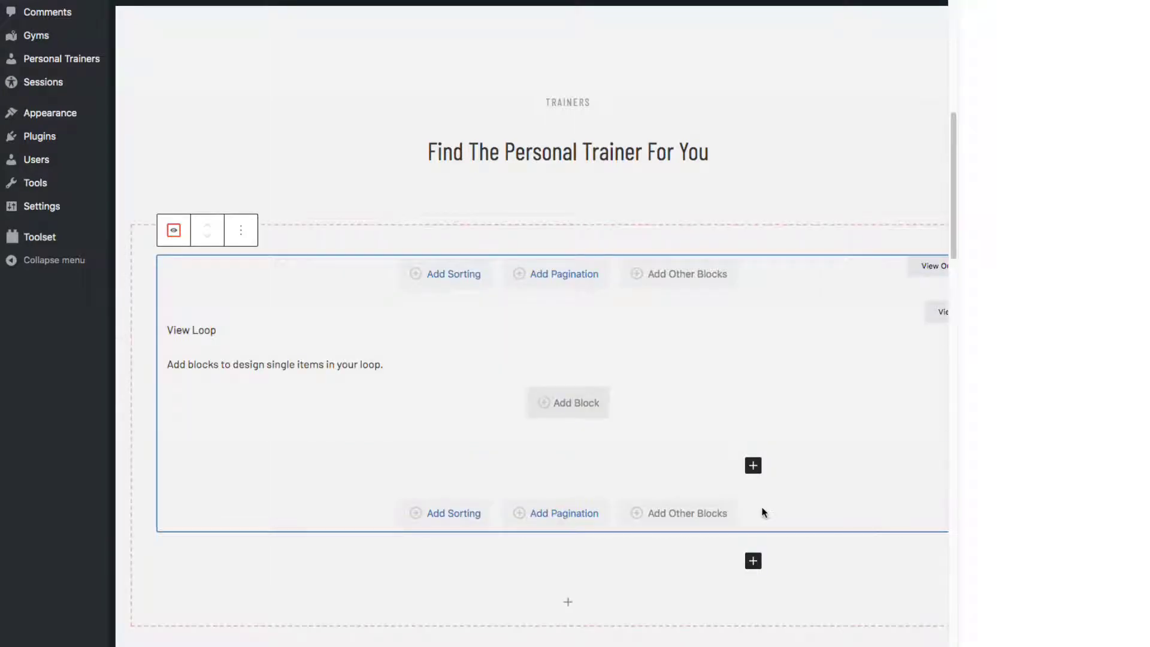
Step: Set the trainer grid to 4 columns and limit it to 4 items
mouse_move(944, 243)
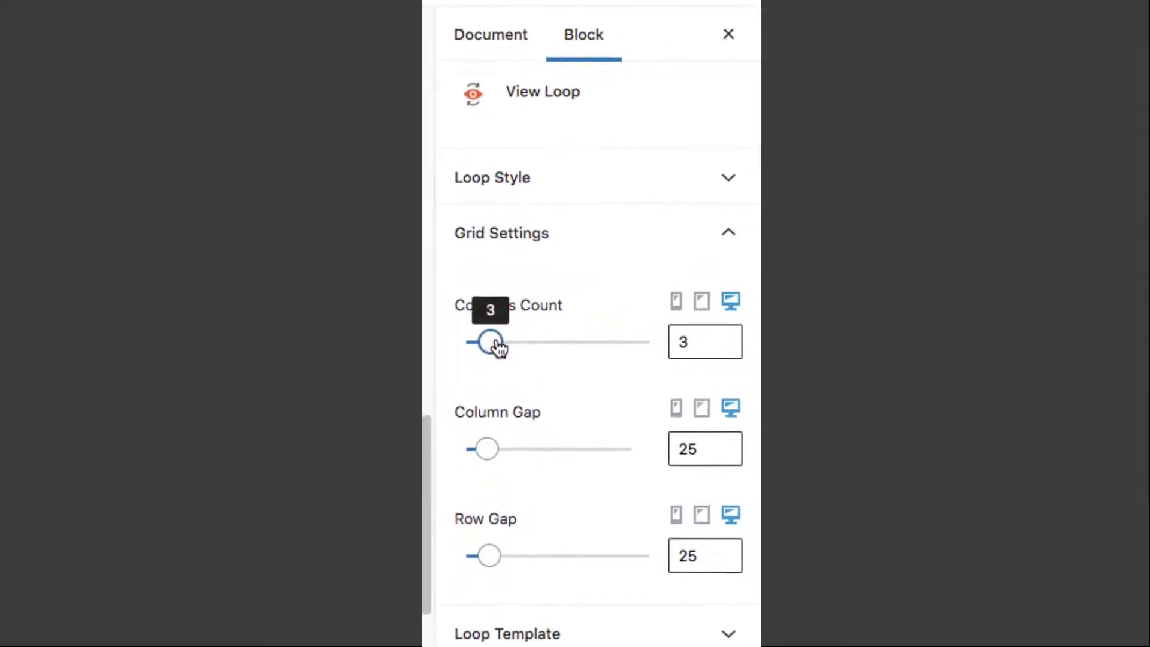
left_click_drag(499, 346, 507, 349)
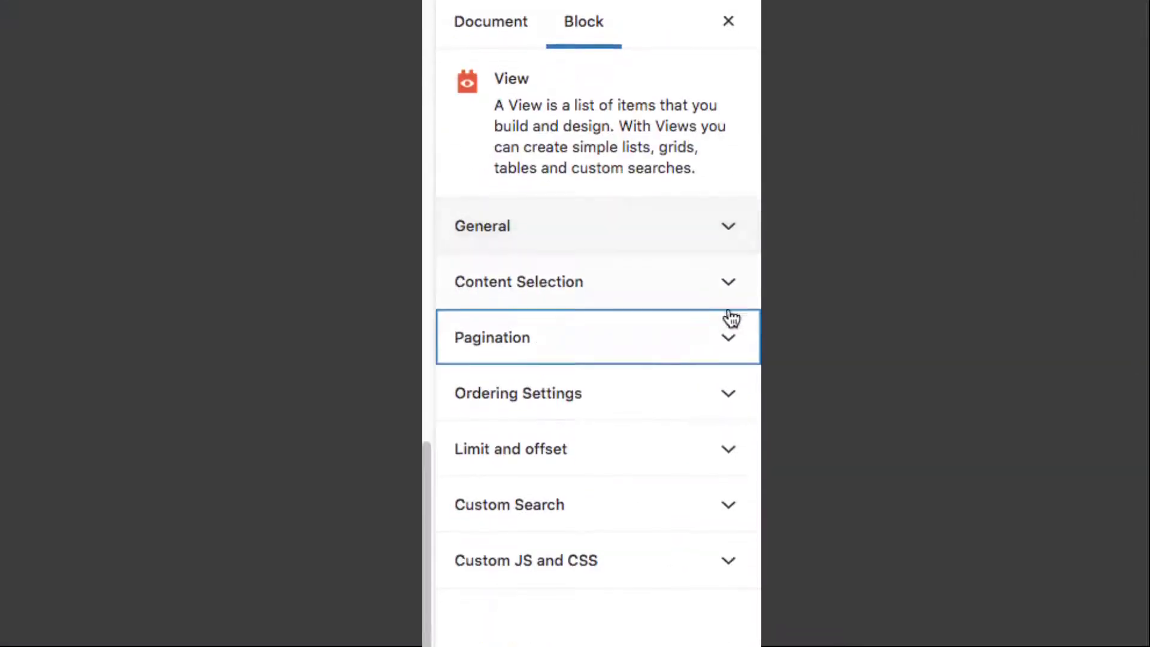
left_click(733, 466)
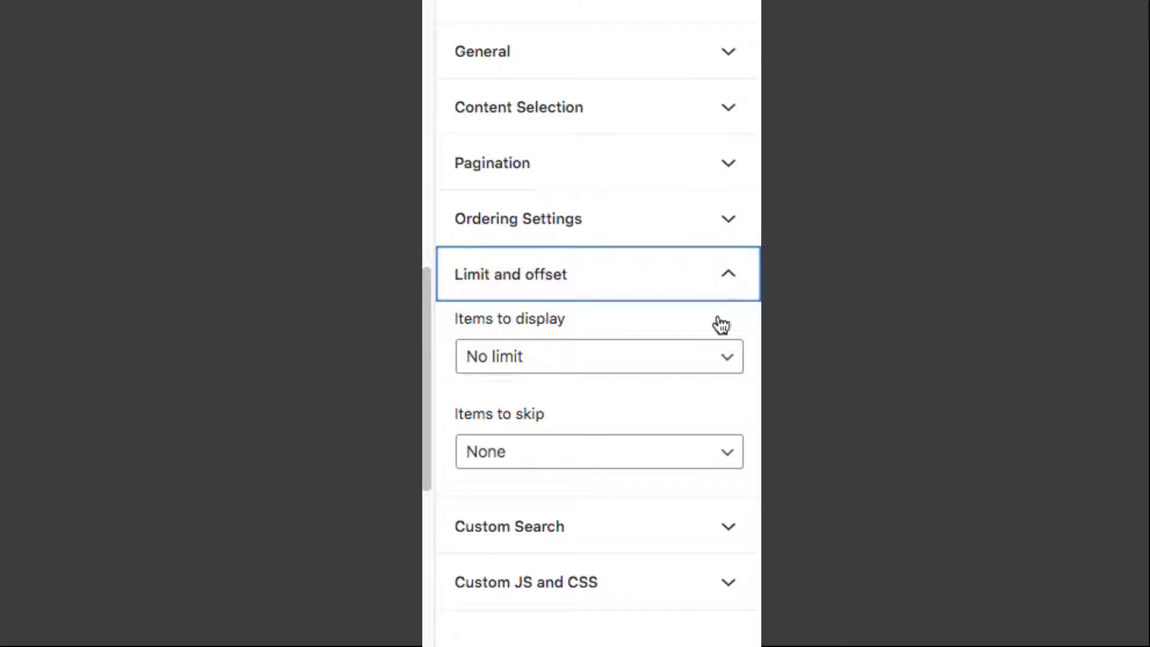
left_click(721, 362)
left_click(632, 444)
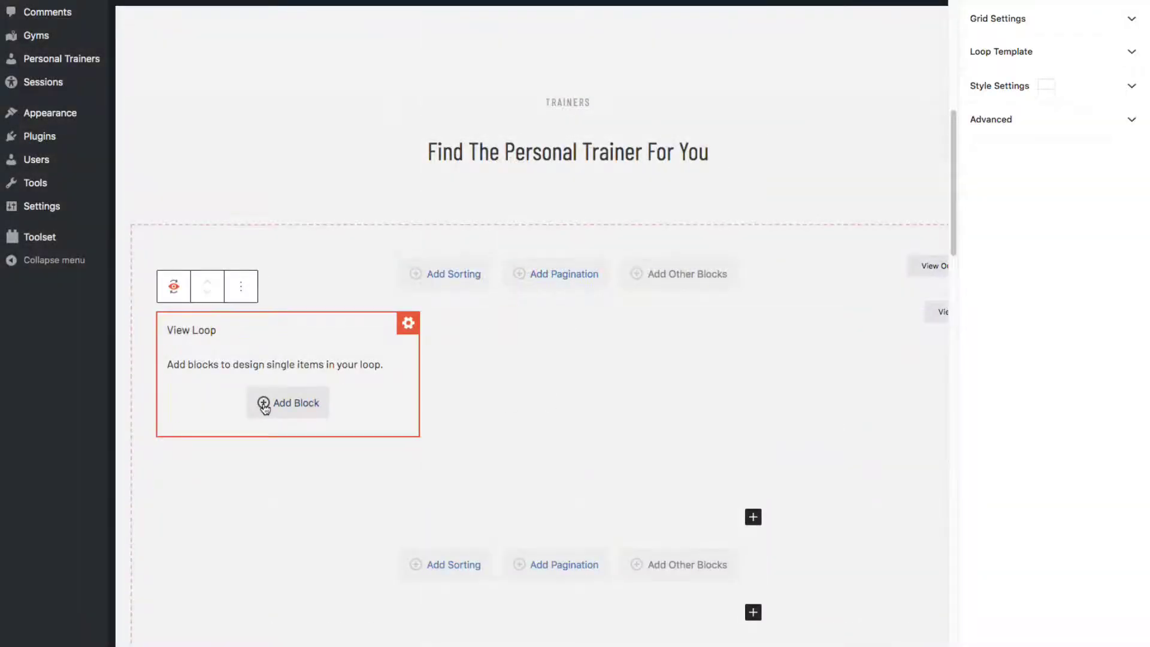
Step: Add a Container with a light grey background to each loop item
left_click(264, 402)
left_click_drag(512, 21, 502, 373)
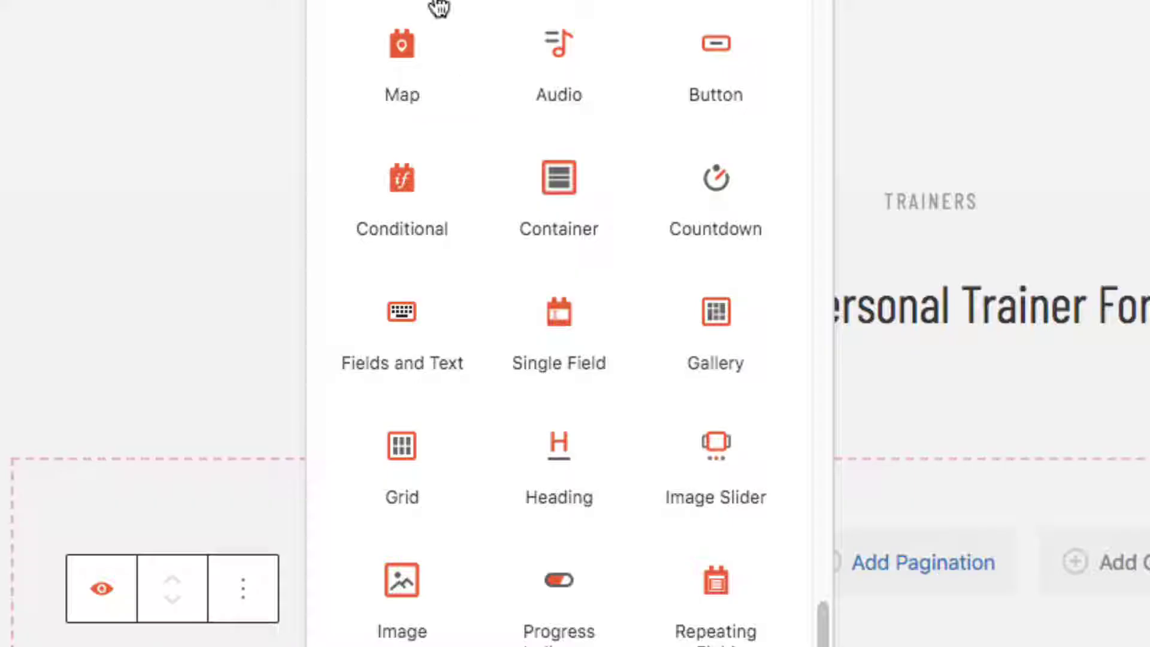
left_click(391, 128)
left_click(1134, 166)
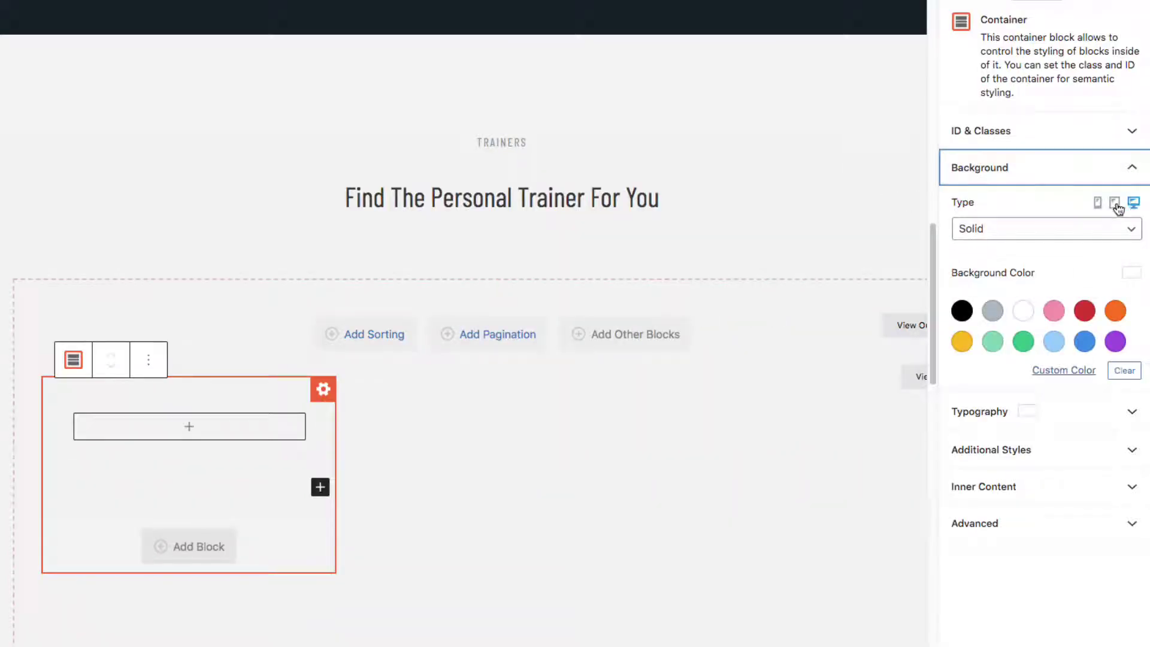
left_click(1063, 370)
left_click(865, 415)
left_click_drag(866, 415, 936, 501)
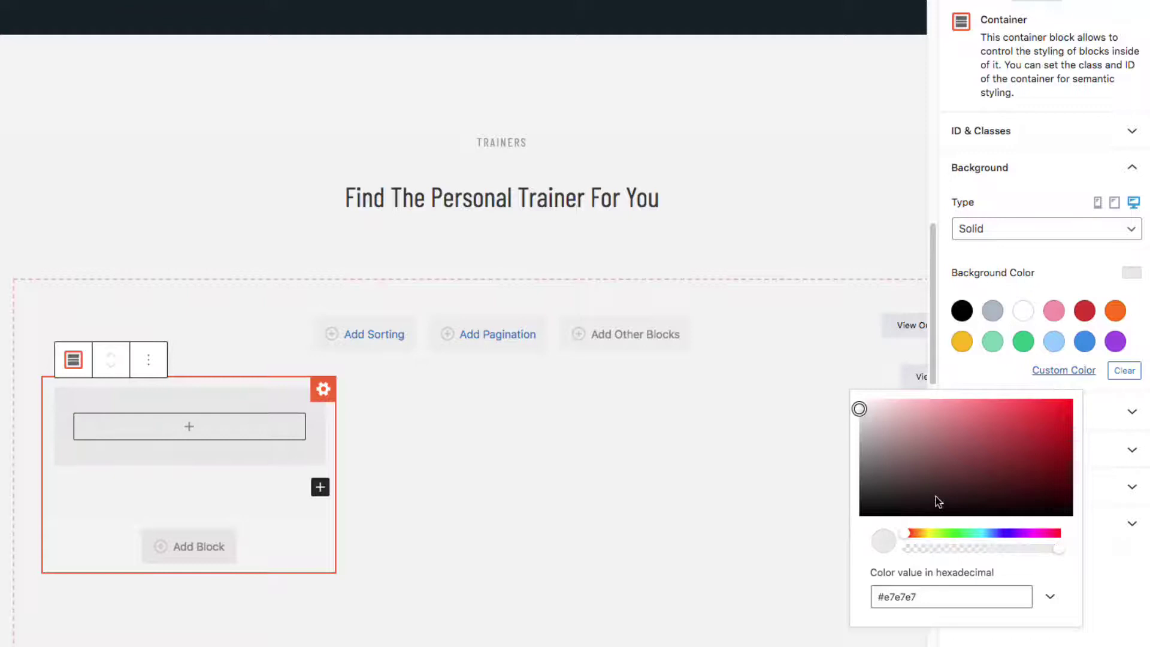
left_click(270, 469)
Step: Add a heading inside the container showing the trainer's name as a linked post title
left_click(189, 426)
left_click(107, 611)
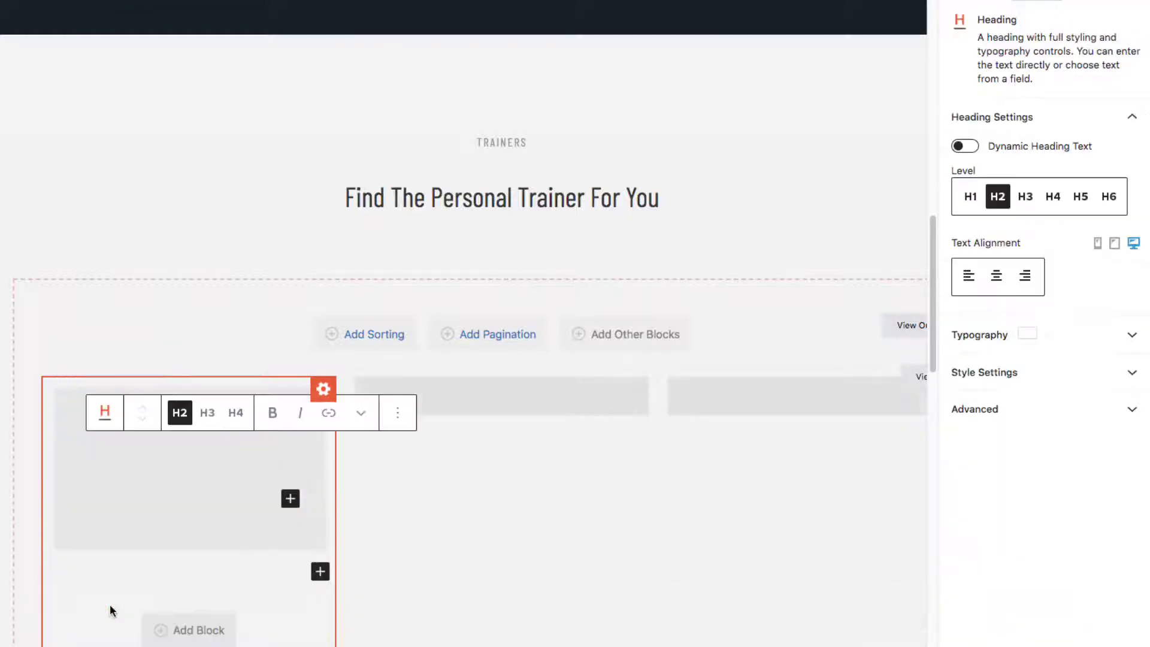
left_click(966, 146)
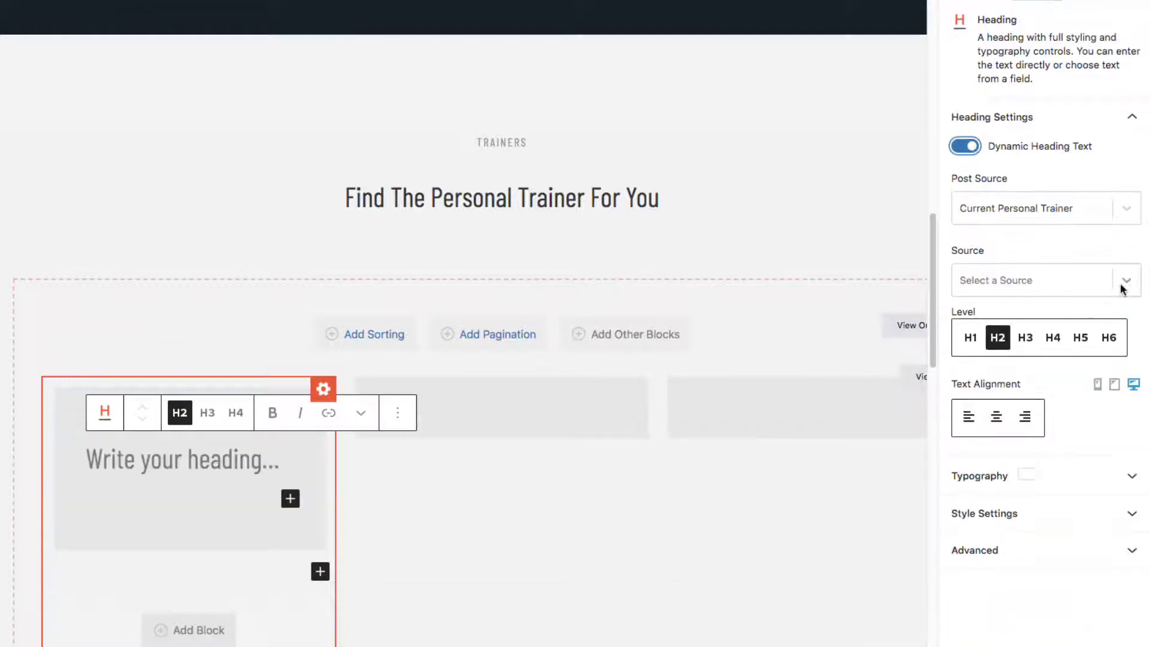
left_click(1119, 288)
left_click(995, 421)
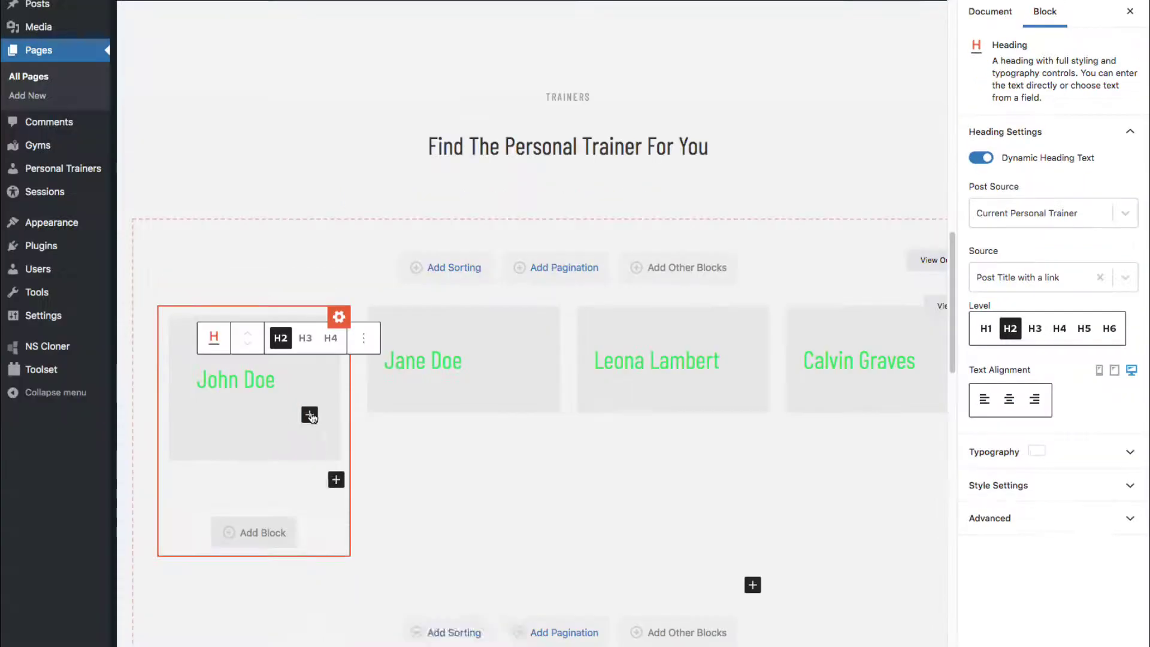
Step: Insert an image sourced dynamically from the Personal Trainers Trainer Photo field
left_click(290, 498)
type("imag")
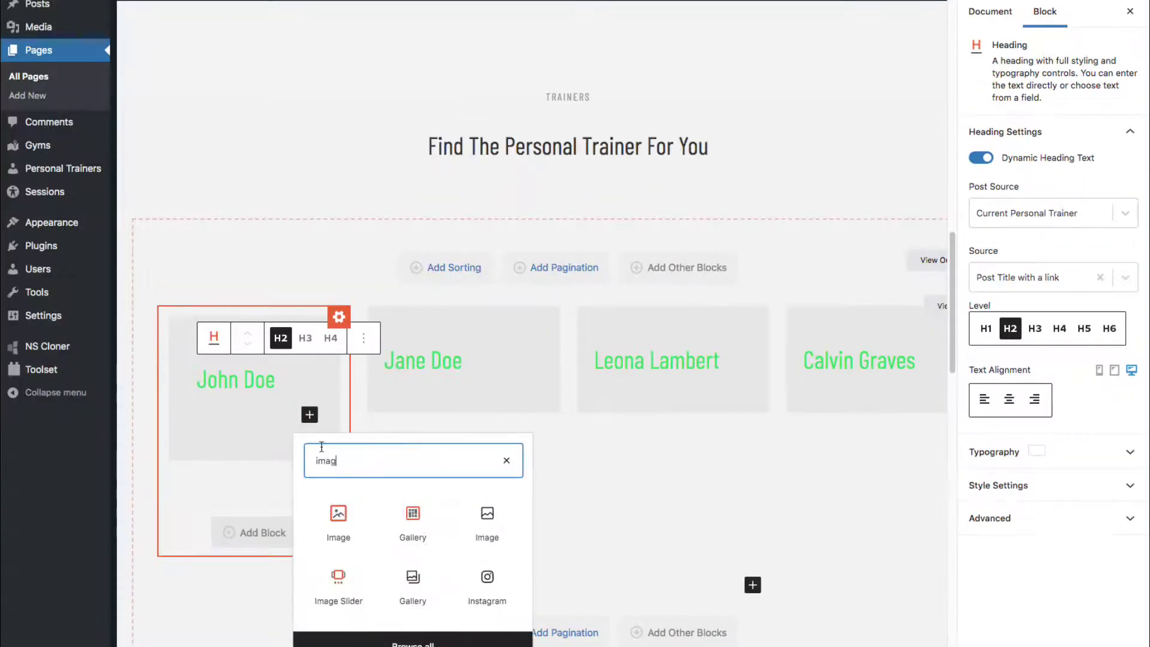
left_click(338, 522)
left_click(242, 506)
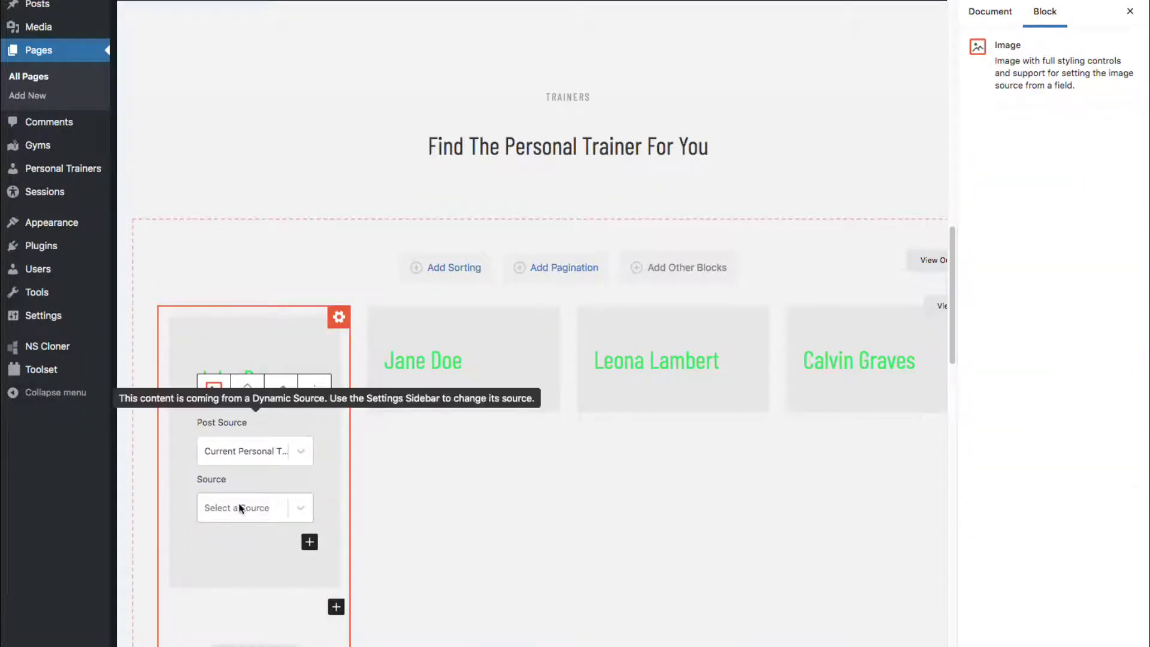
left_click(299, 513)
left_click(273, 561)
left_click(298, 569)
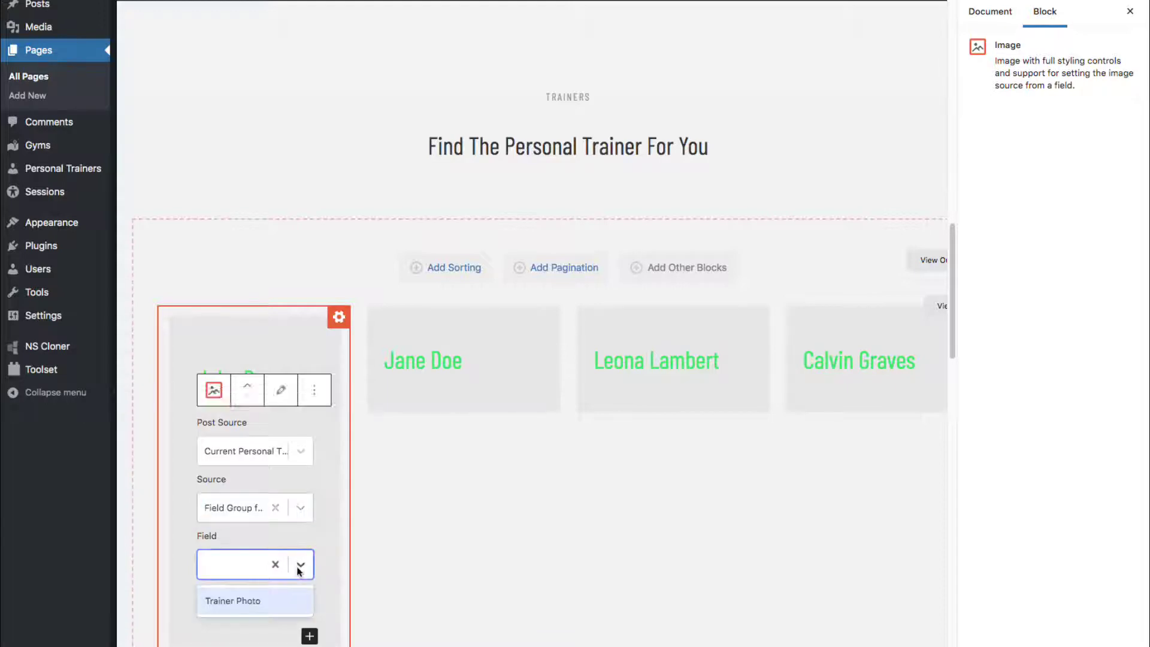
left_click(252, 601)
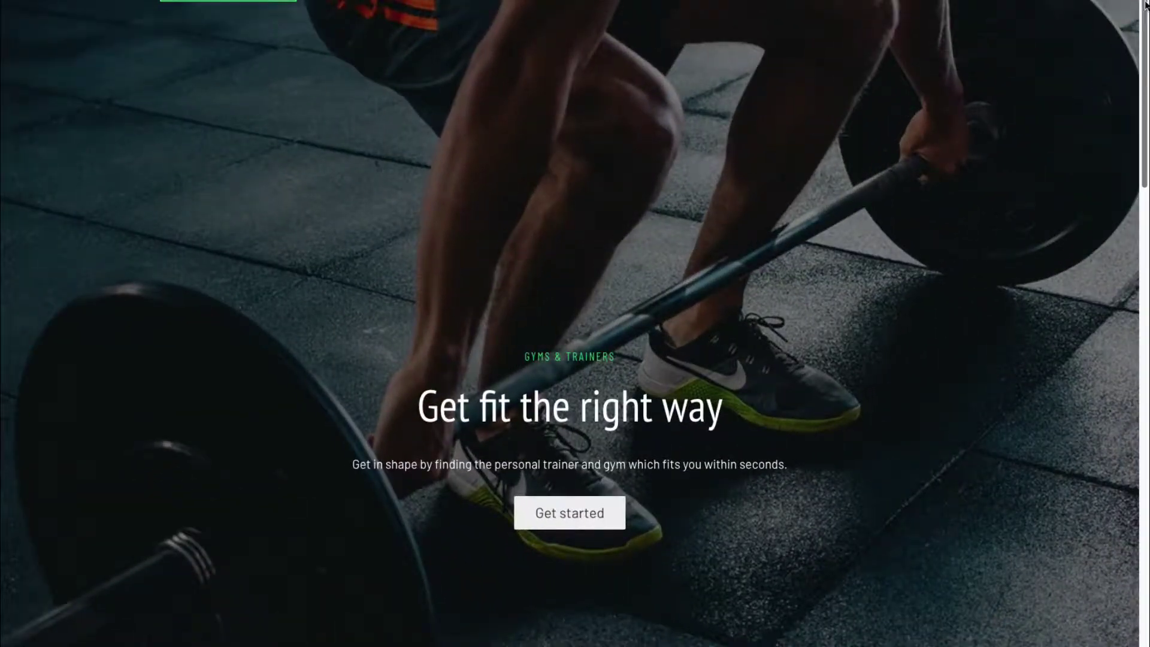
Step: Scroll down to the trainer cards and follow a trainer's name link to their detail page
scroll(1115, 251, "down", 10)
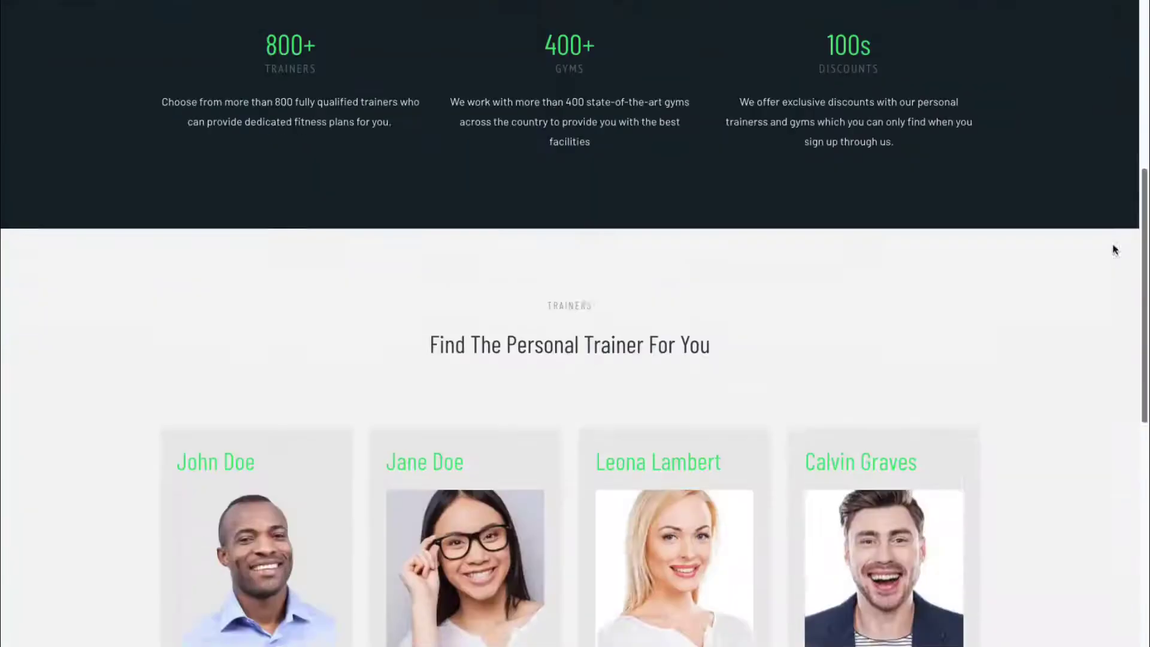
scroll(1114, 288, "down", 5)
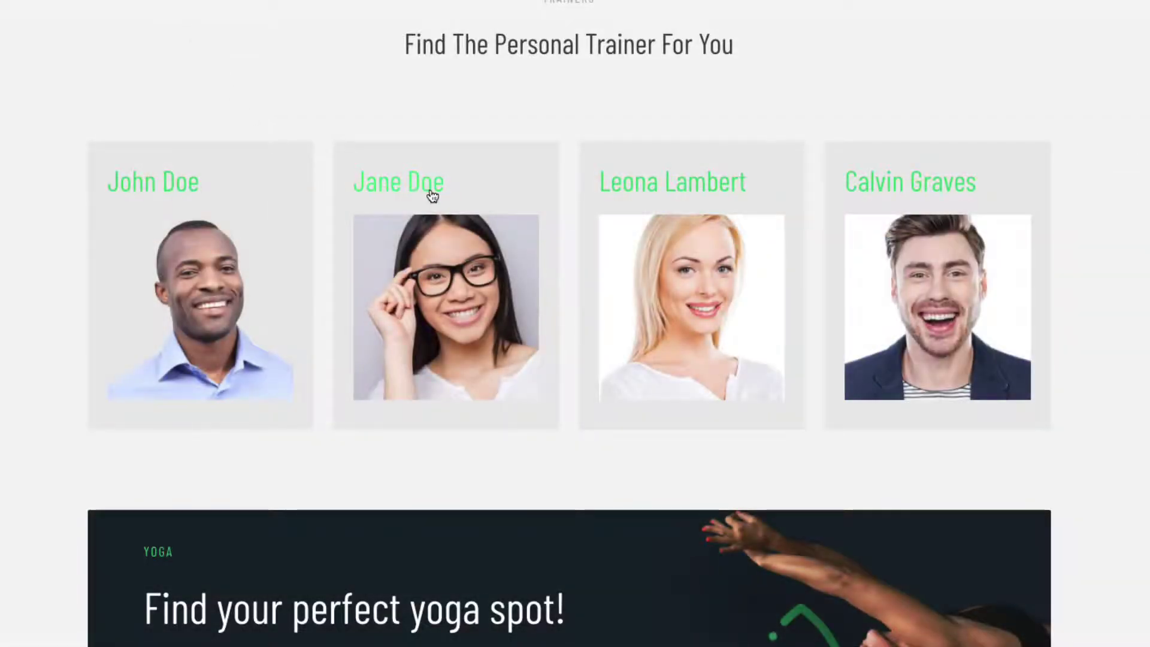
left_click(432, 196)
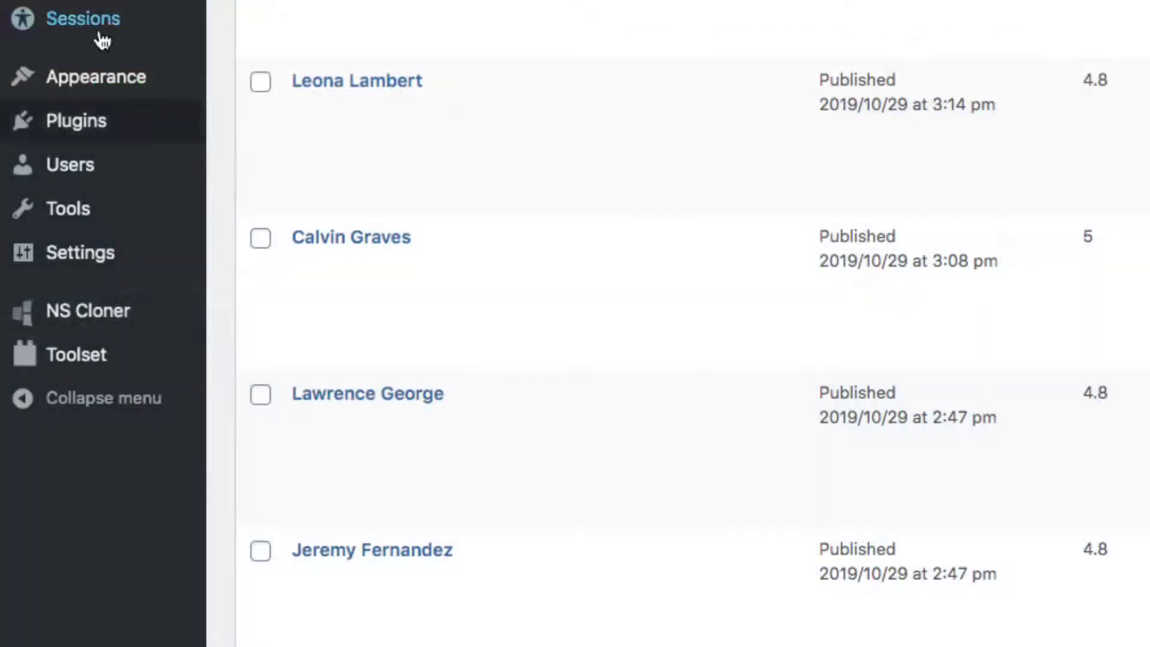
Step: Create a Personal Trainers content template and add a container with a white background
mouse_move(61, 371)
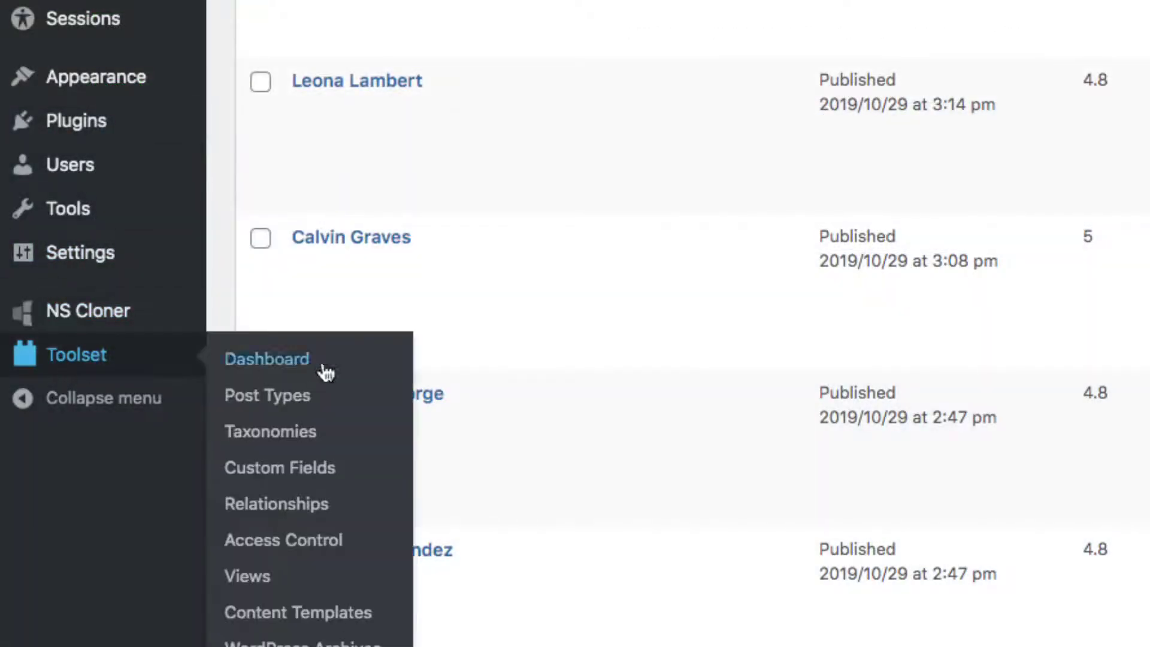
left_click(310, 364)
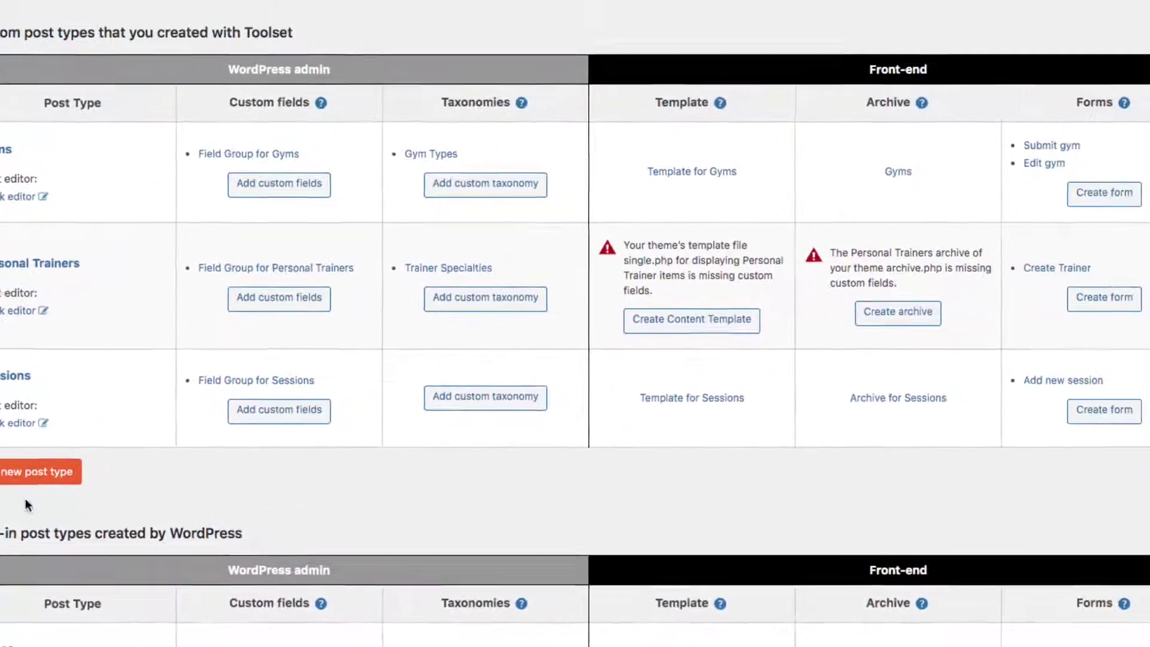
left_click(644, 347)
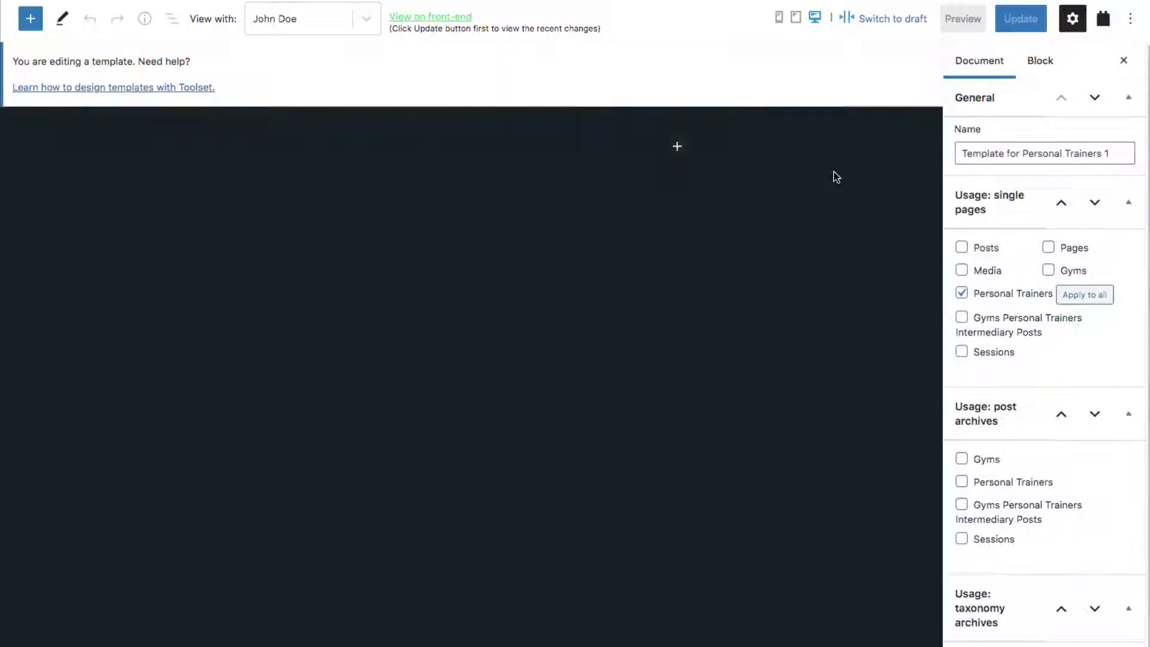
left_click(677, 149)
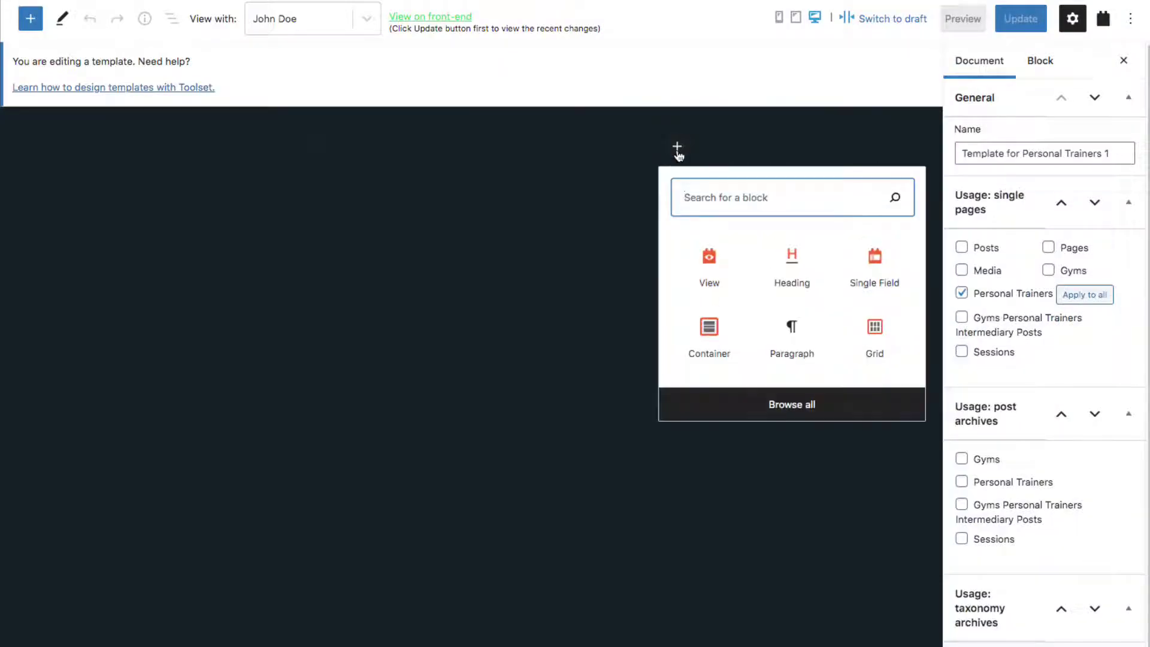
left_click(709, 328)
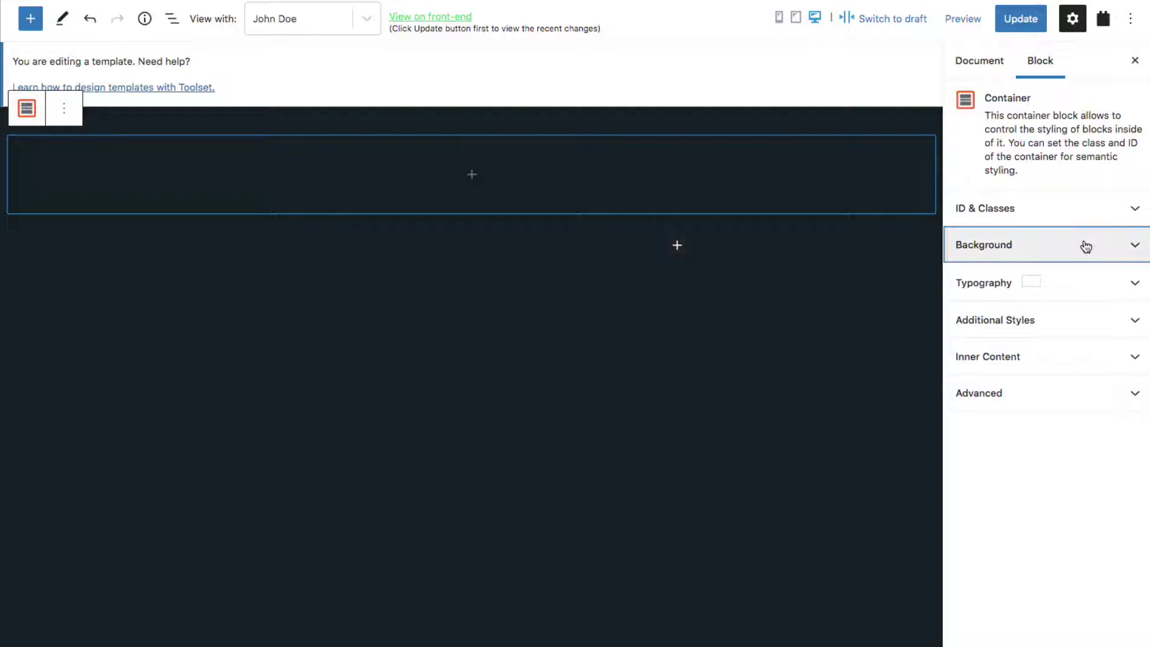
left_click(1085, 245)
left_click(1025, 386)
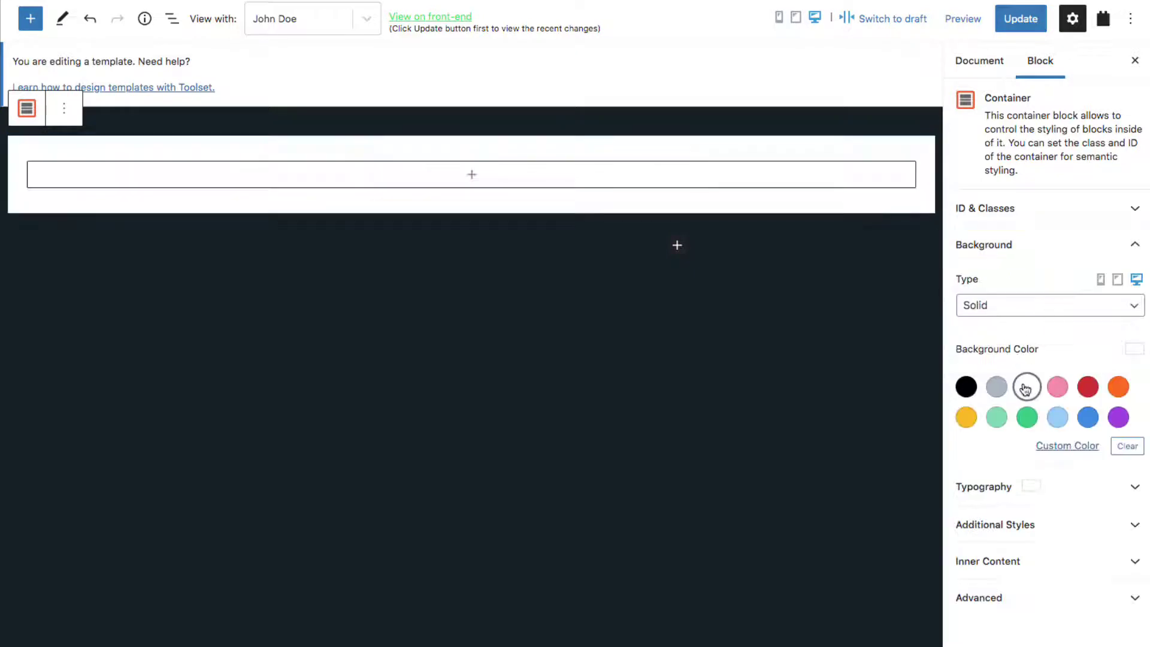
Step: Add a two-column grid with a Trainer Photo dynamic image in the left column
left_click(472, 174)
left_click(557, 362)
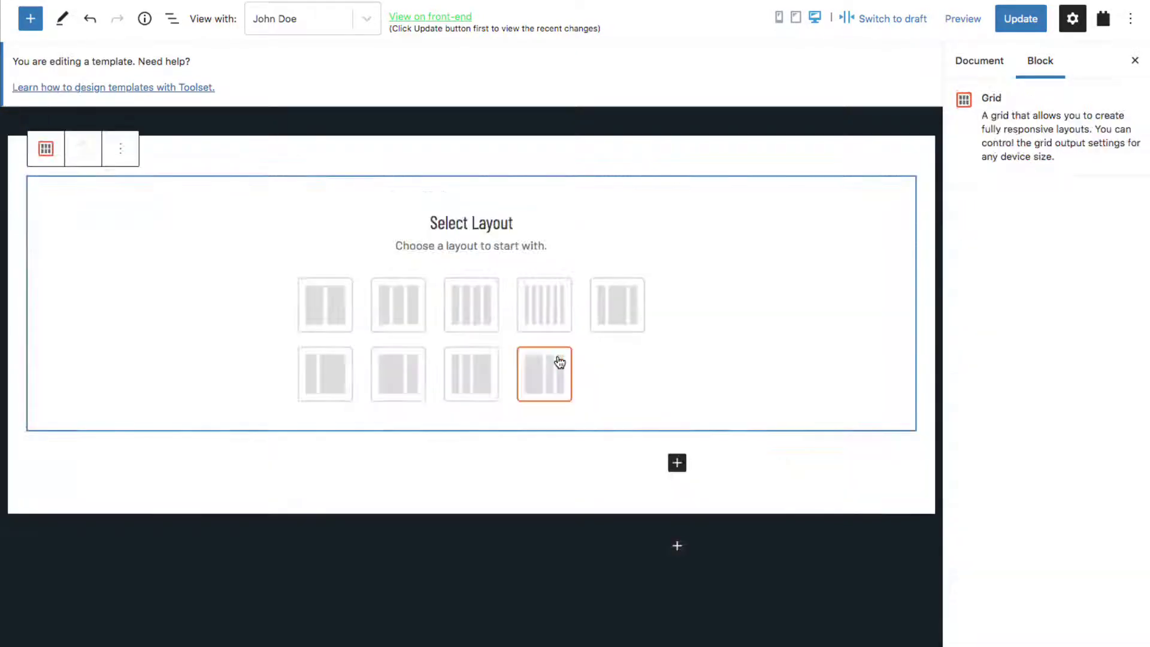
left_click(340, 309)
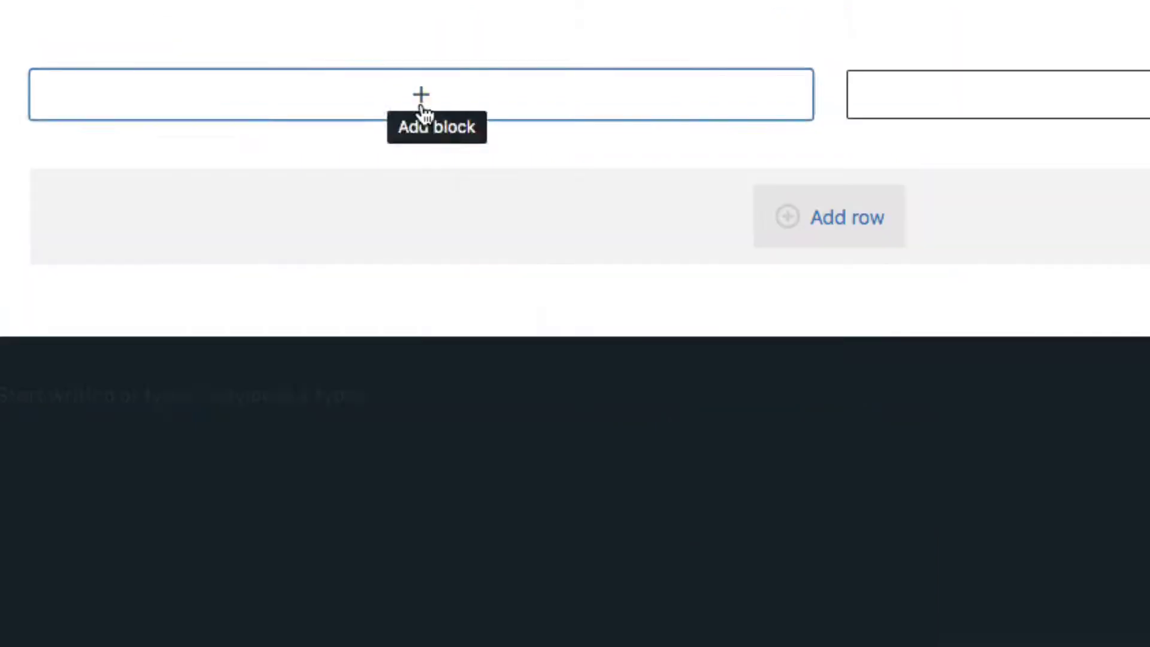
left_click(243, 218)
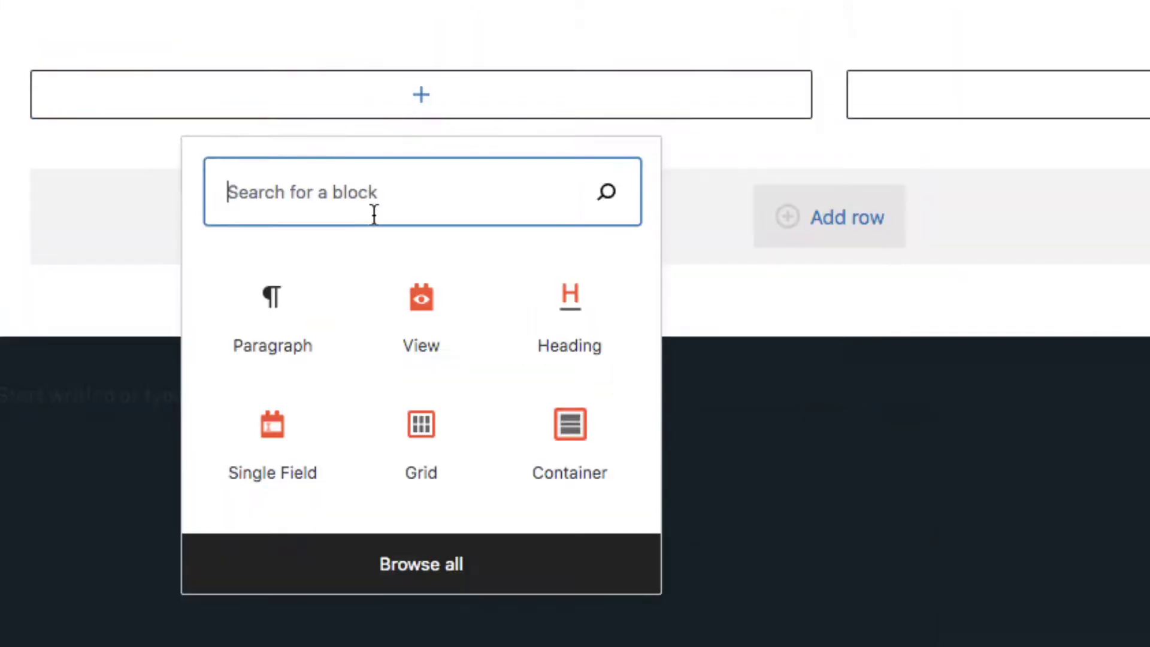
type("image")
left_click(269, 300)
left_click(99, 292)
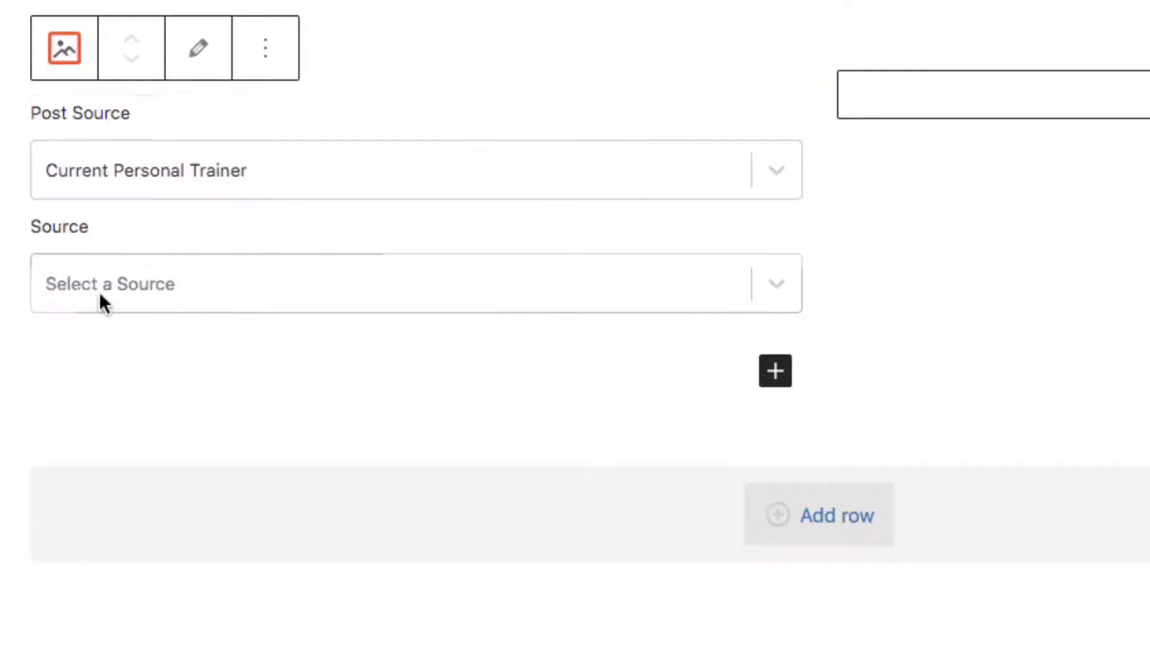
left_click(102, 283)
left_click(105, 389)
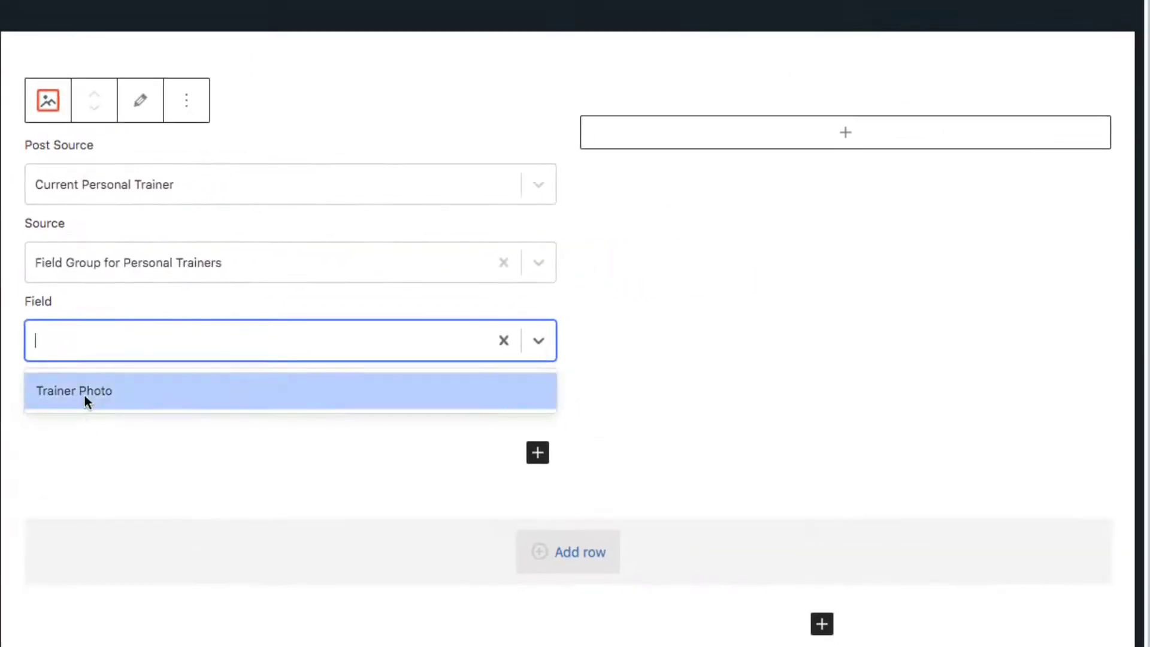
left_click(84, 394)
Step: Add a heading in the right column showing the trainer's name as a linked title
left_click(864, 130)
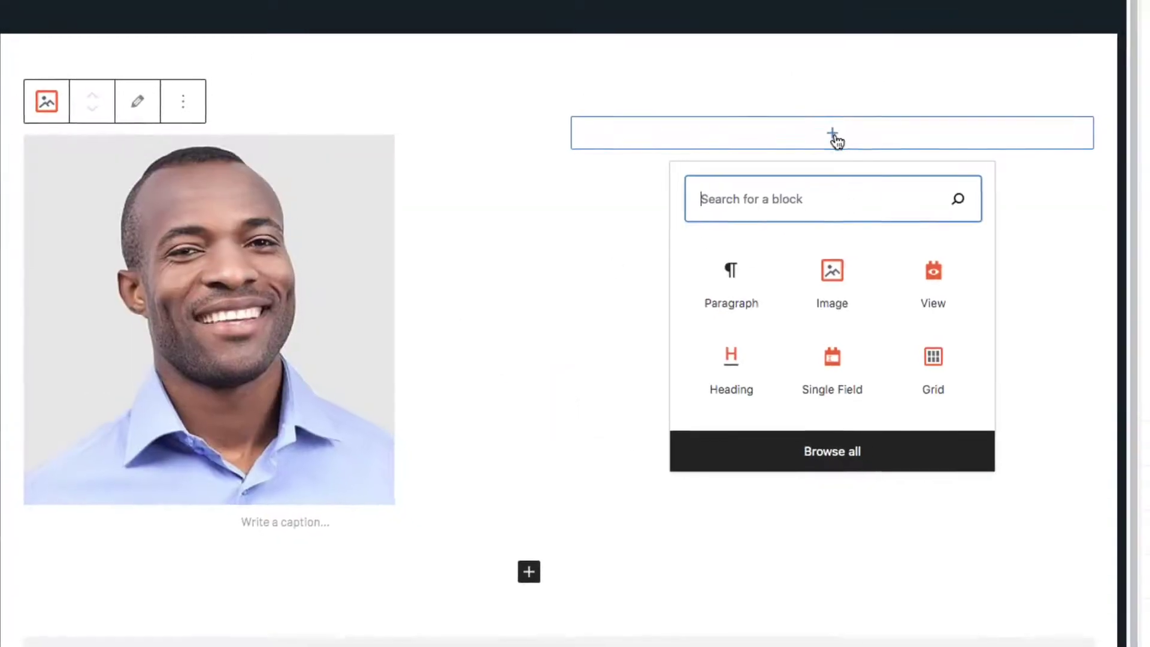
left_click(746, 383)
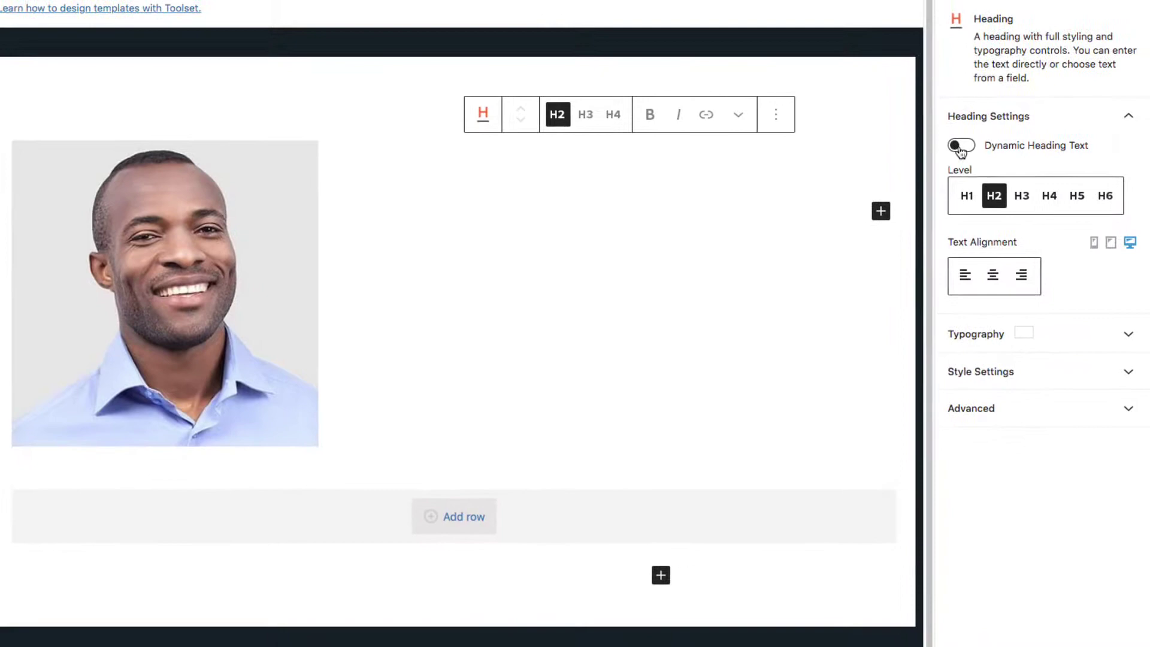
left_click(970, 145)
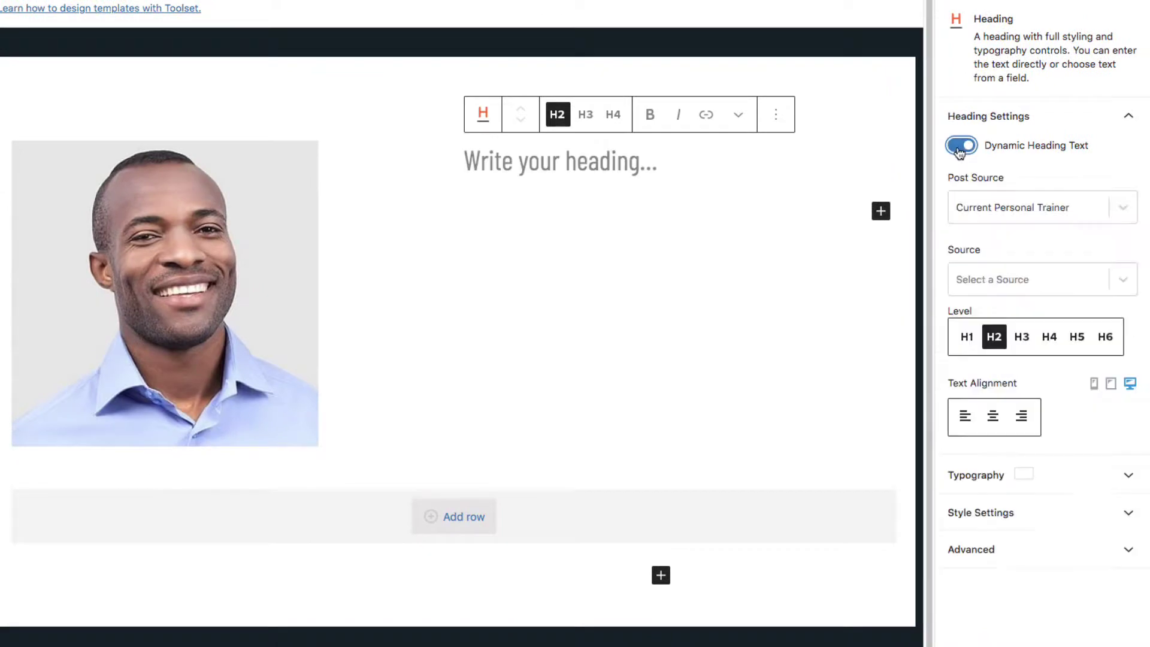
left_click(1124, 284)
left_click(1042, 421)
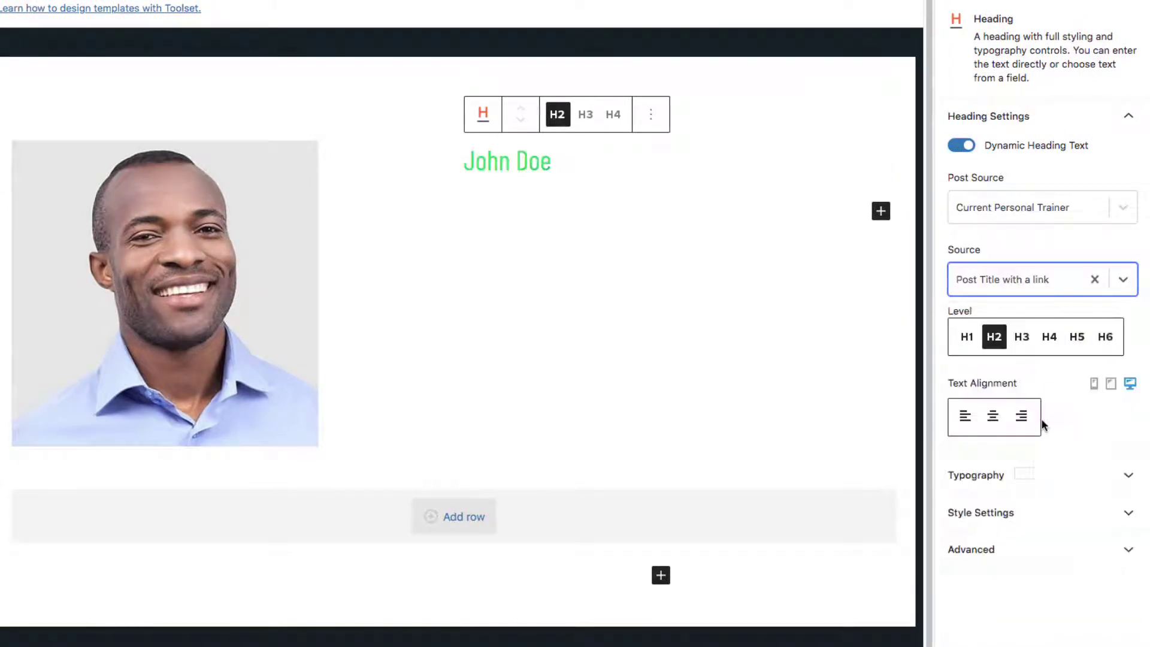
Step: Add a Star Rating under the name, sourced from the Trainer Rating field
left_click(885, 216)
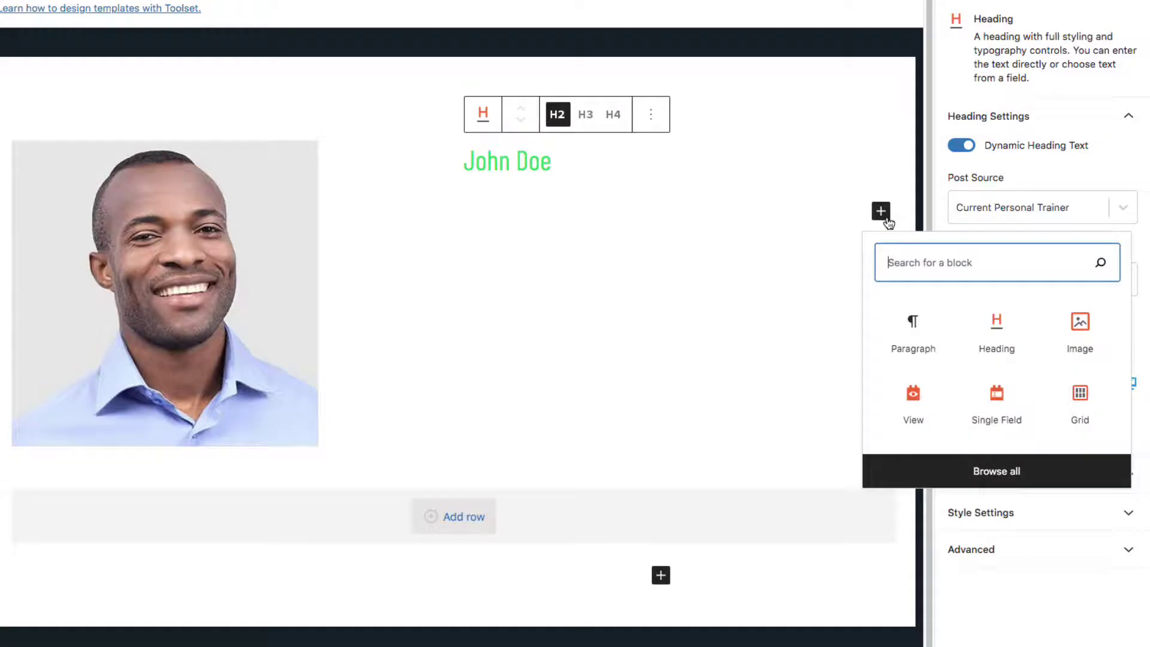
type("rating")
left_click(913, 326)
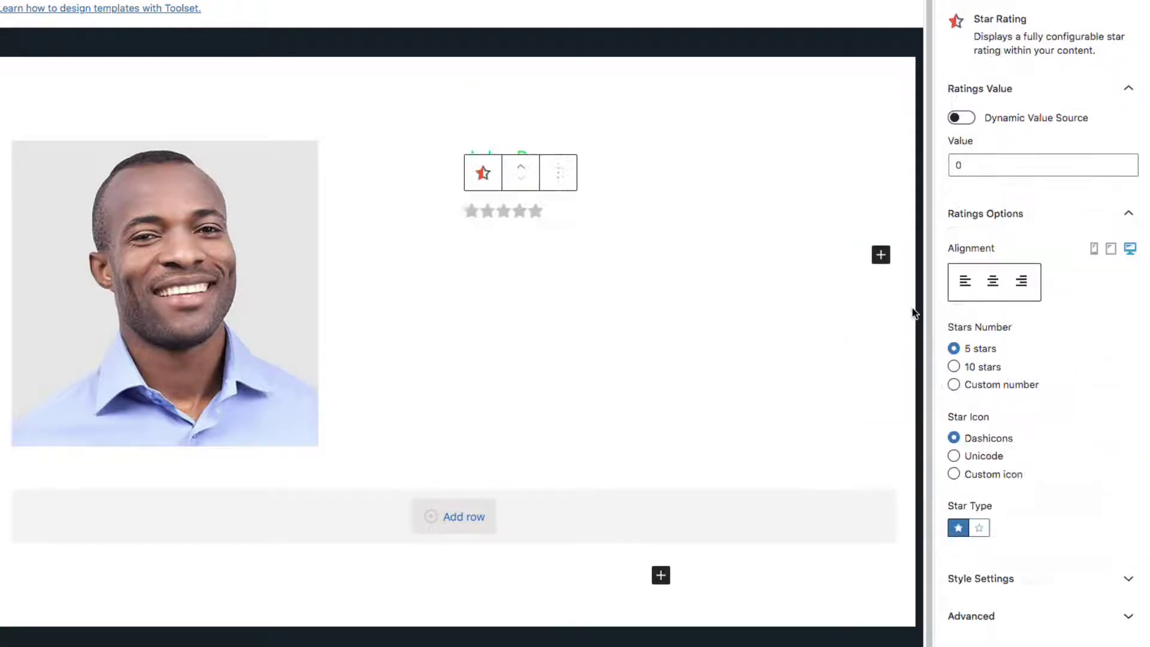
left_click(961, 118)
left_click(1058, 260)
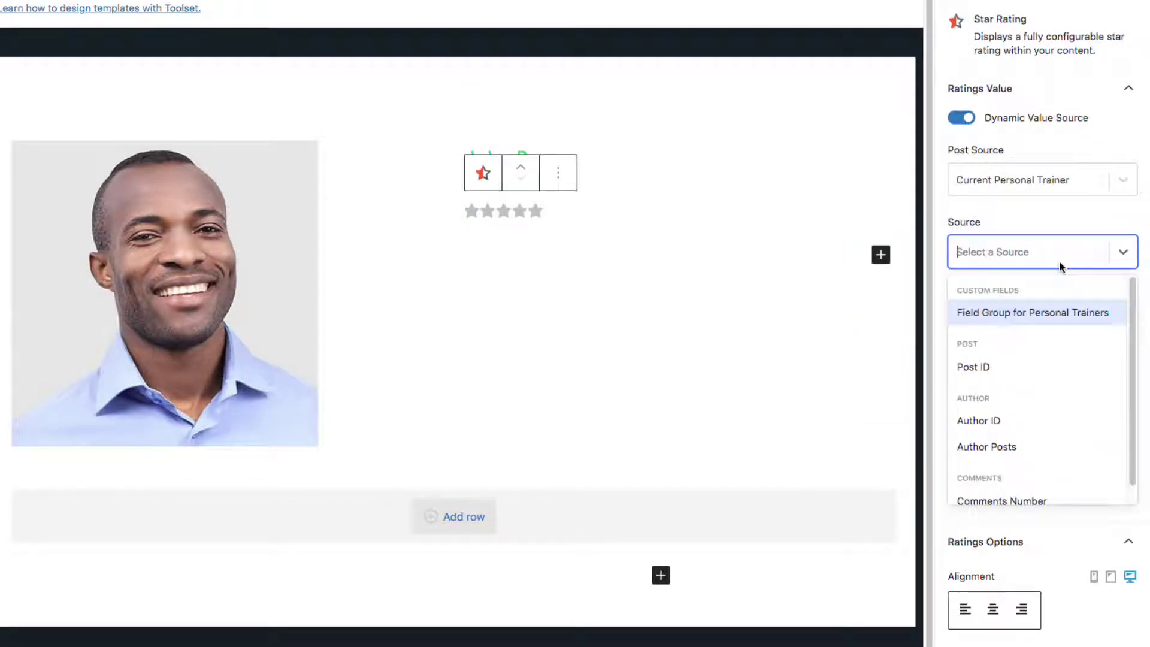
left_click(1053, 313)
left_click(1045, 327)
left_click(1042, 365)
Step: Add a Single Field showing Post Content (Body), then another Single Field set to a taxonomy
left_click(880, 254)
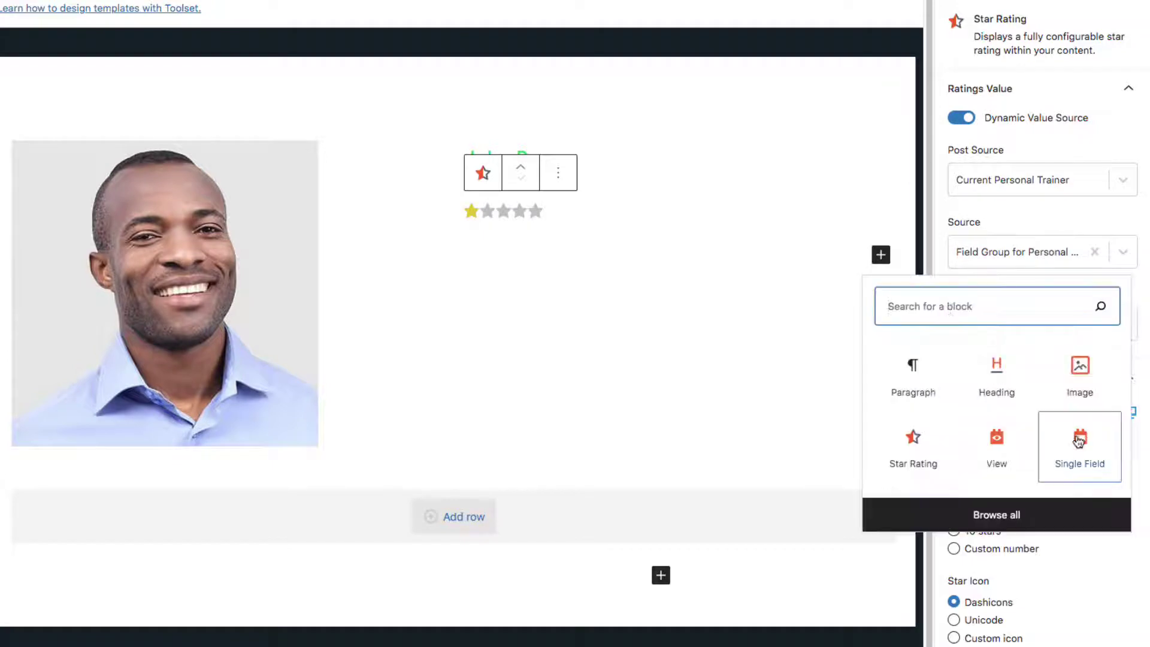
left_click(1069, 376)
left_click(953, 139)
left_click(1030, 308)
left_click(1024, 451)
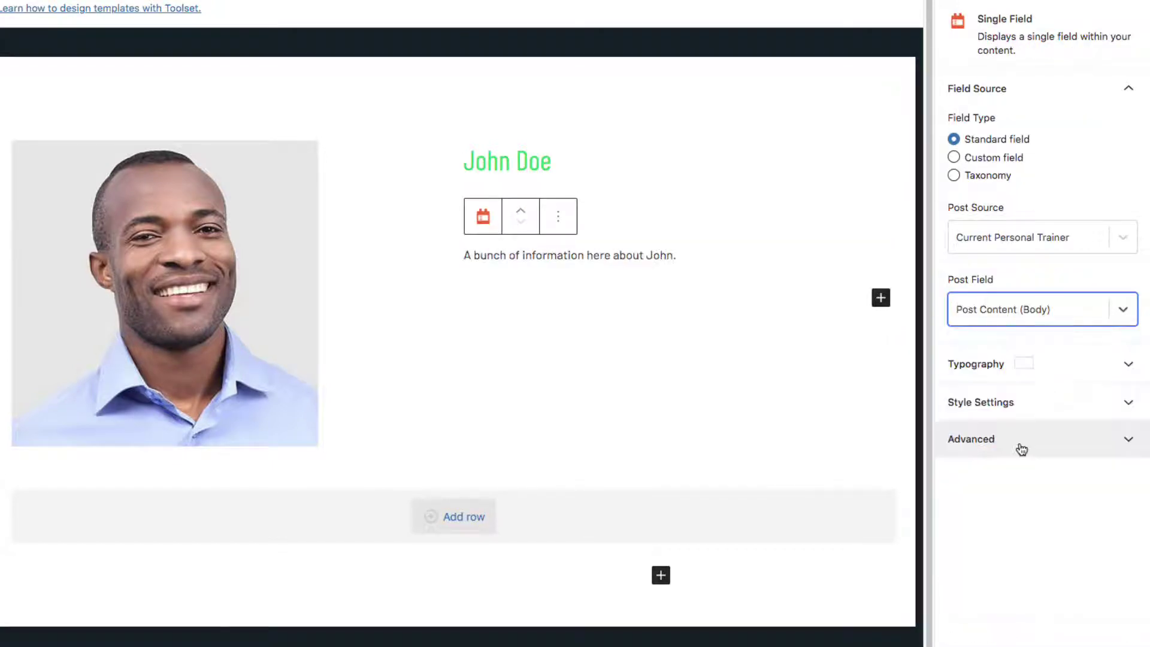
left_click(881, 297)
left_click(1070, 354)
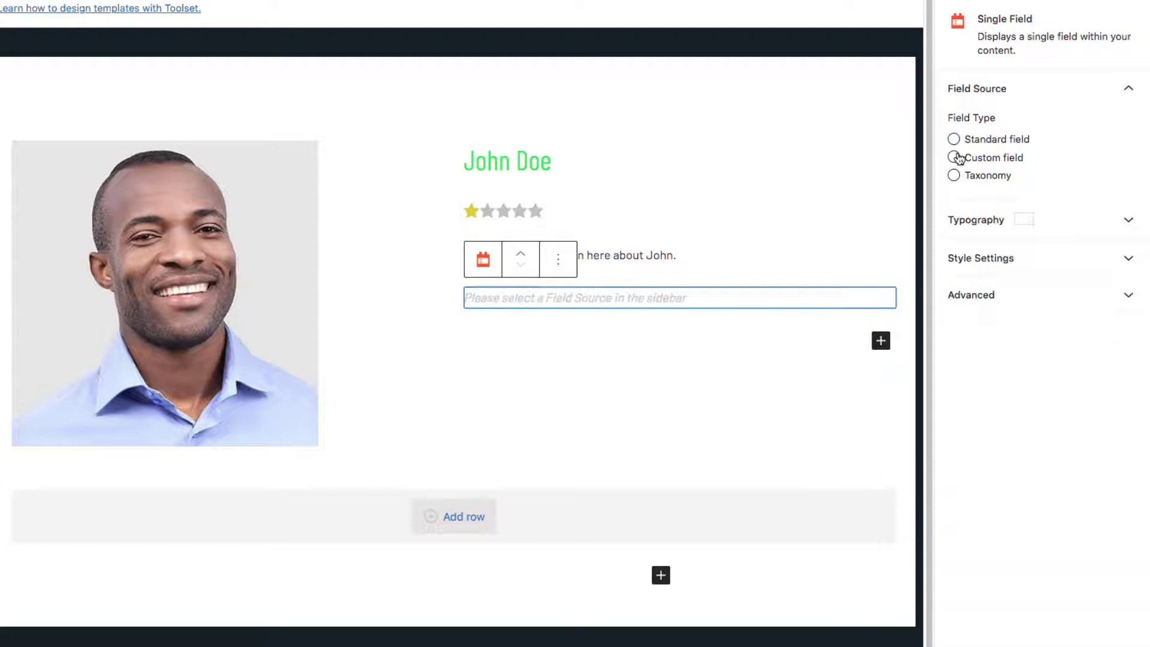
left_click(953, 175)
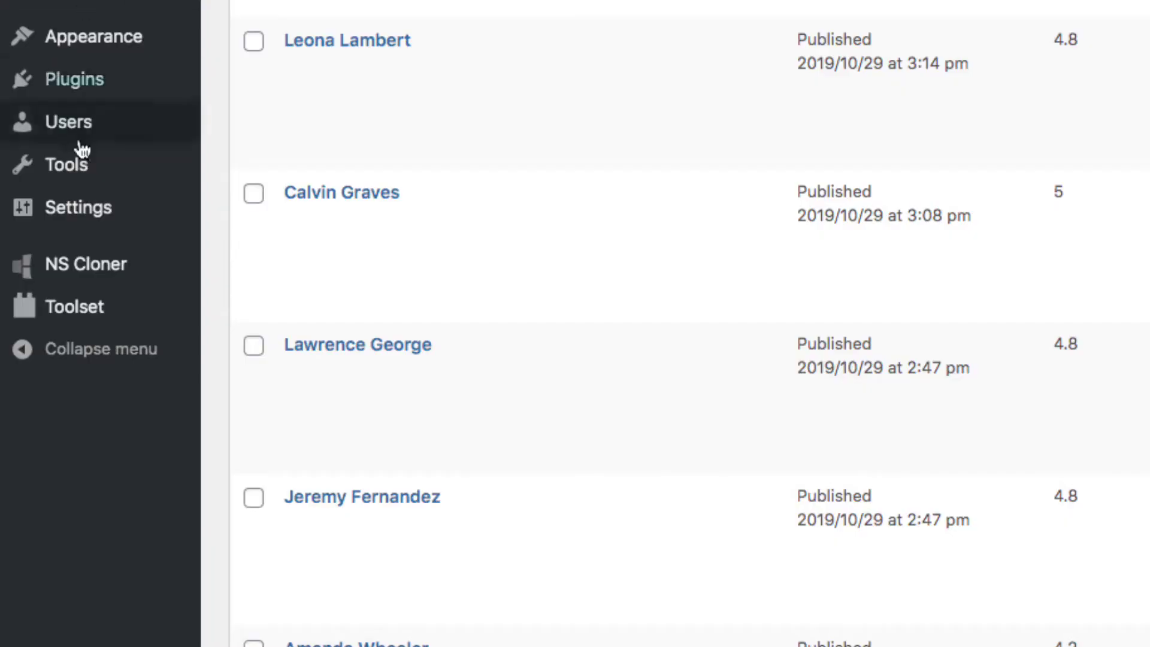
Step: Create a new Toolset archive named 'Personal Trainers Archive' for the Personal Trainers post type
mouse_move(96, 308)
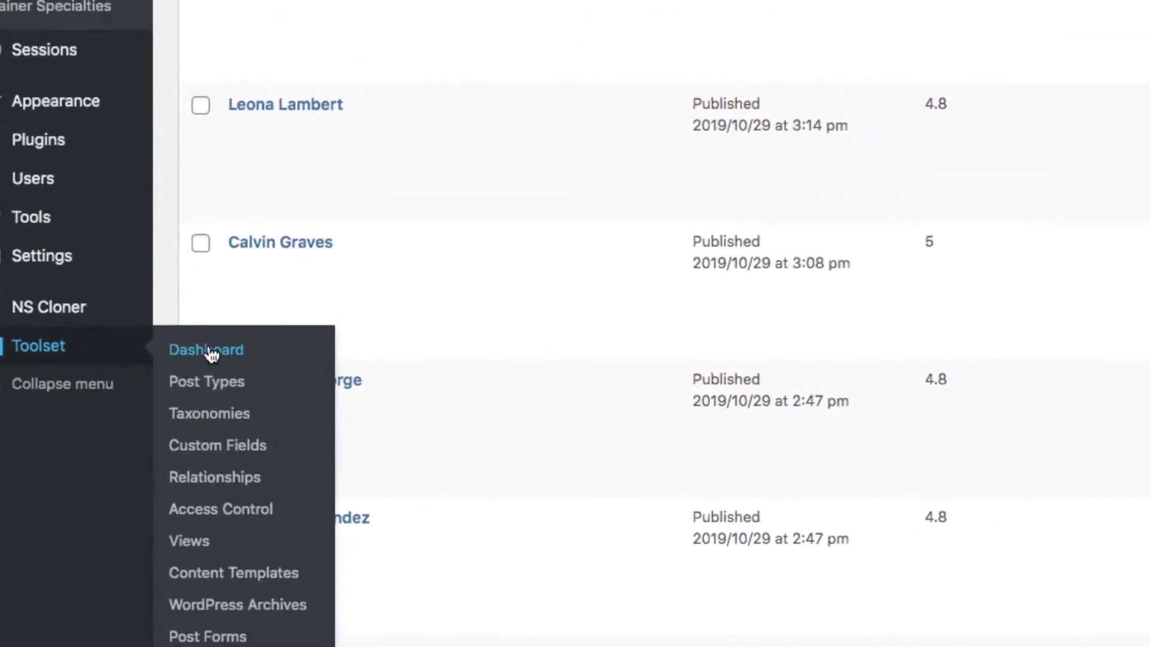
left_click(258, 311)
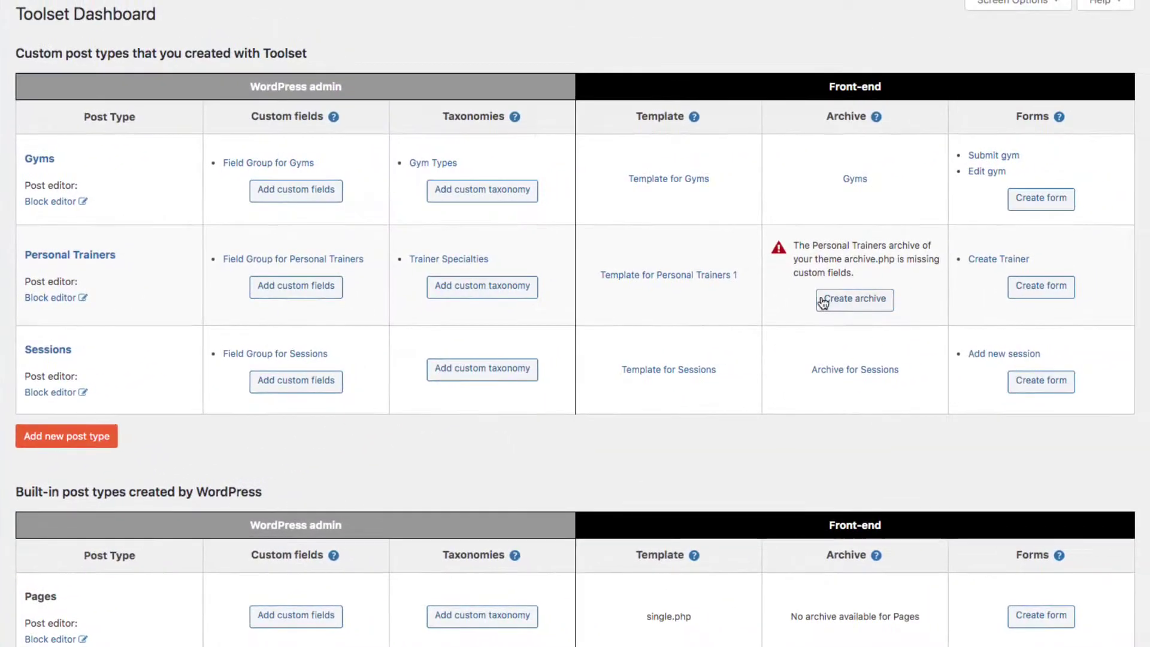
left_click(1003, 246)
type("Personal Trainers")
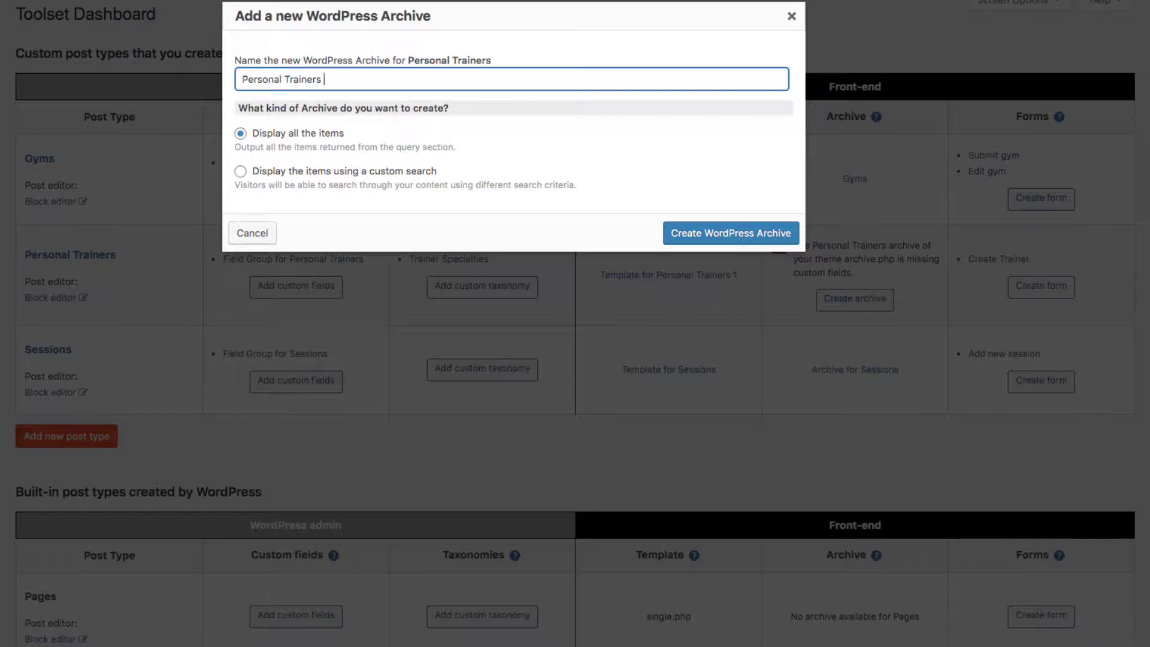
type(" Archive")
left_click(731, 233)
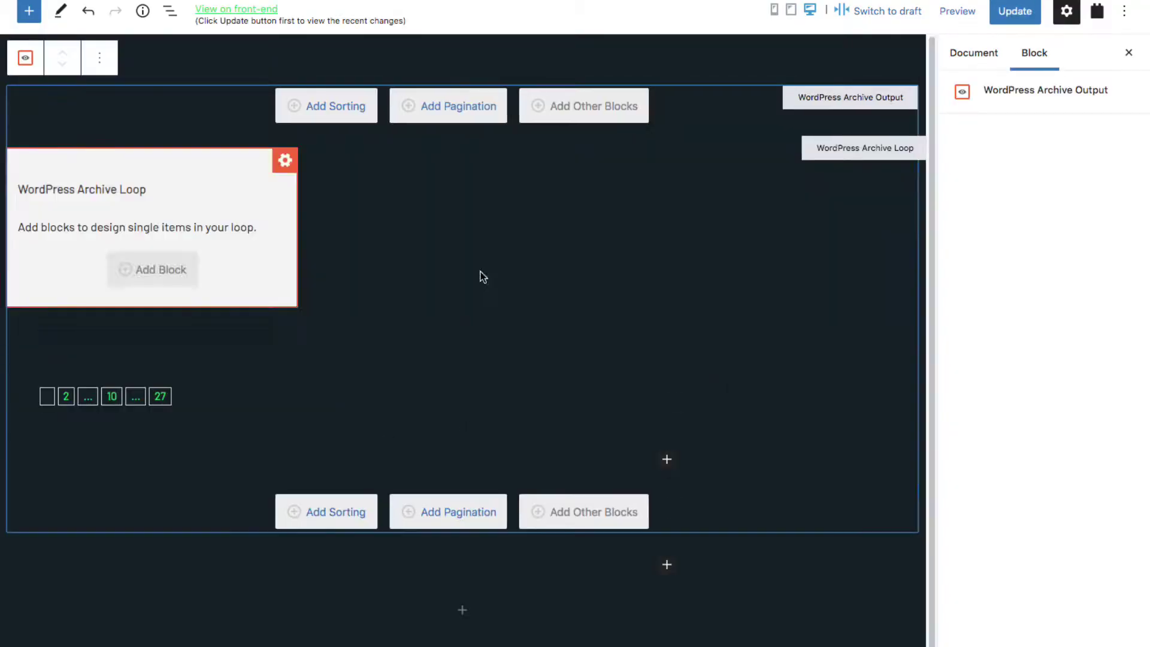
Step: Add a Container block to the archive loop with a white background for each card
left_click(138, 272)
type("contain")
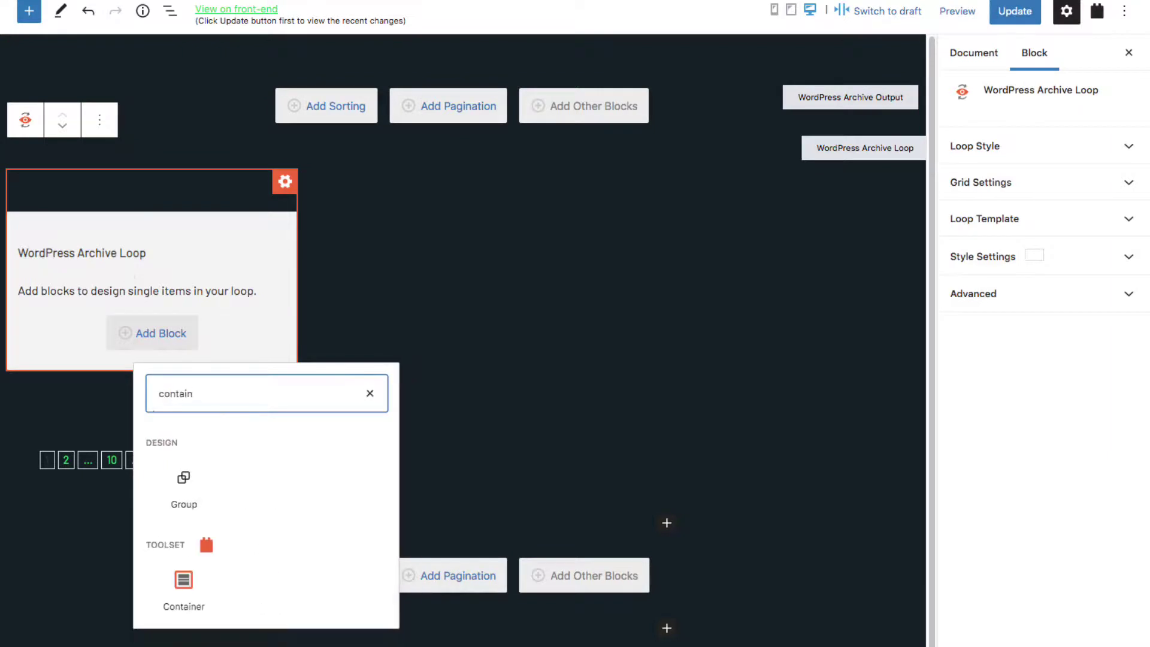
left_click(181, 577)
left_click(1119, 234)
left_click(1028, 379)
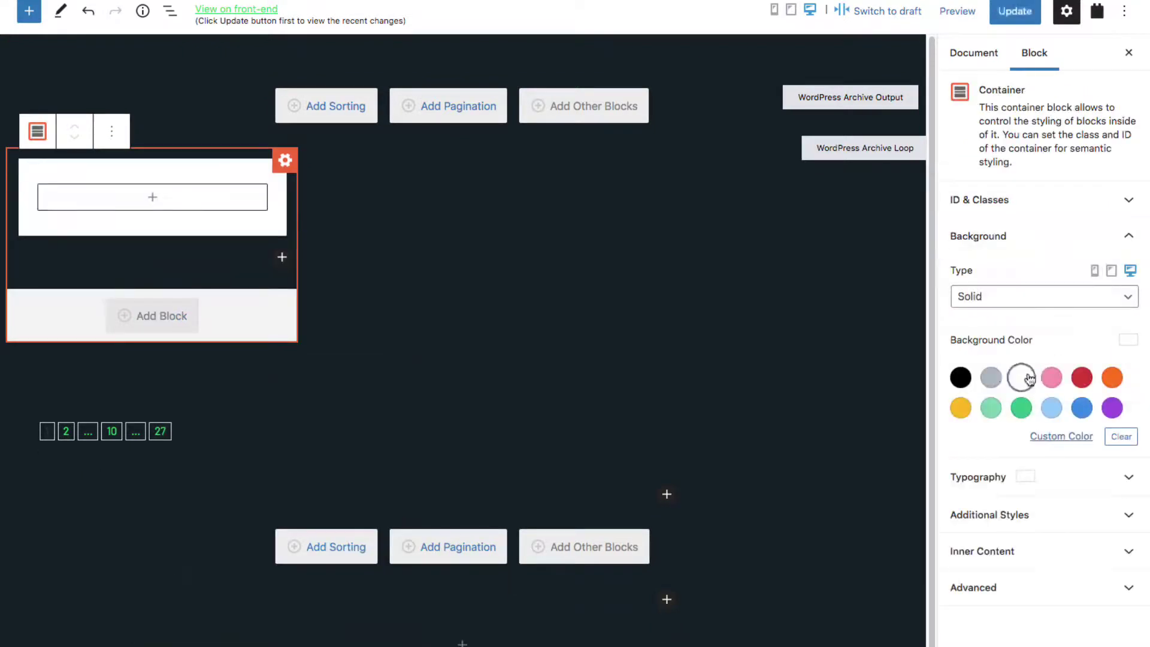
Step: Add a dynamic heading to the card showing each trainer's name as a link
left_click(154, 197)
left_click(231, 380)
left_click(963, 218)
left_click(1030, 347)
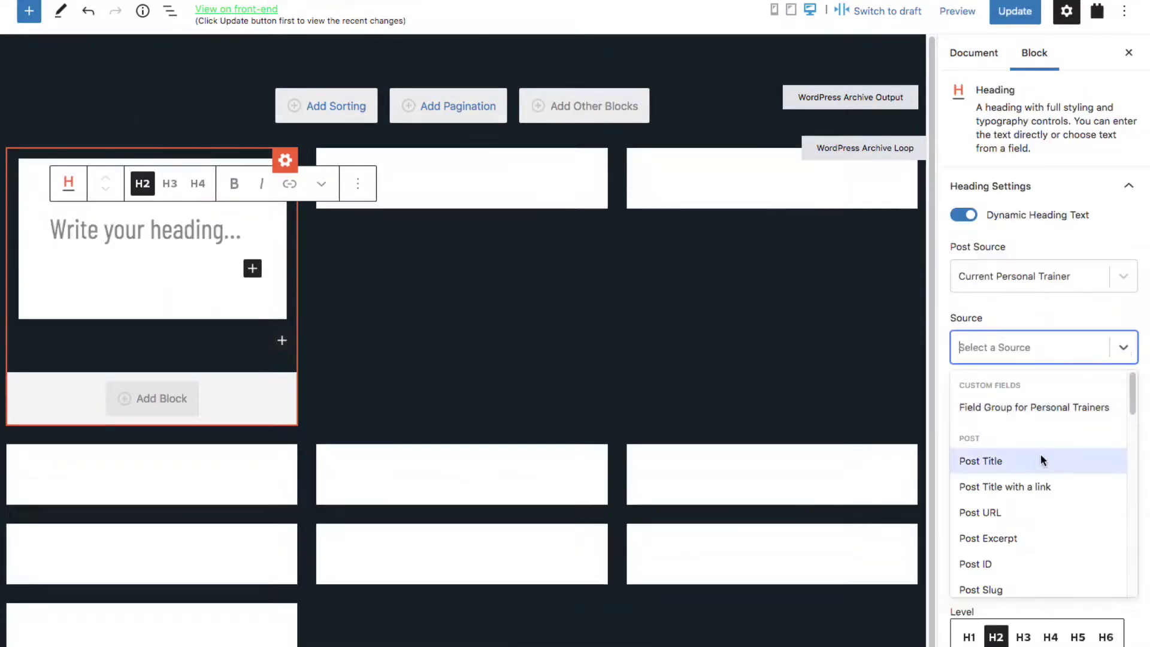
left_click(1021, 484)
Step: Add an Image block below the name sourced from the Trainer Photo field
left_click(252, 268)
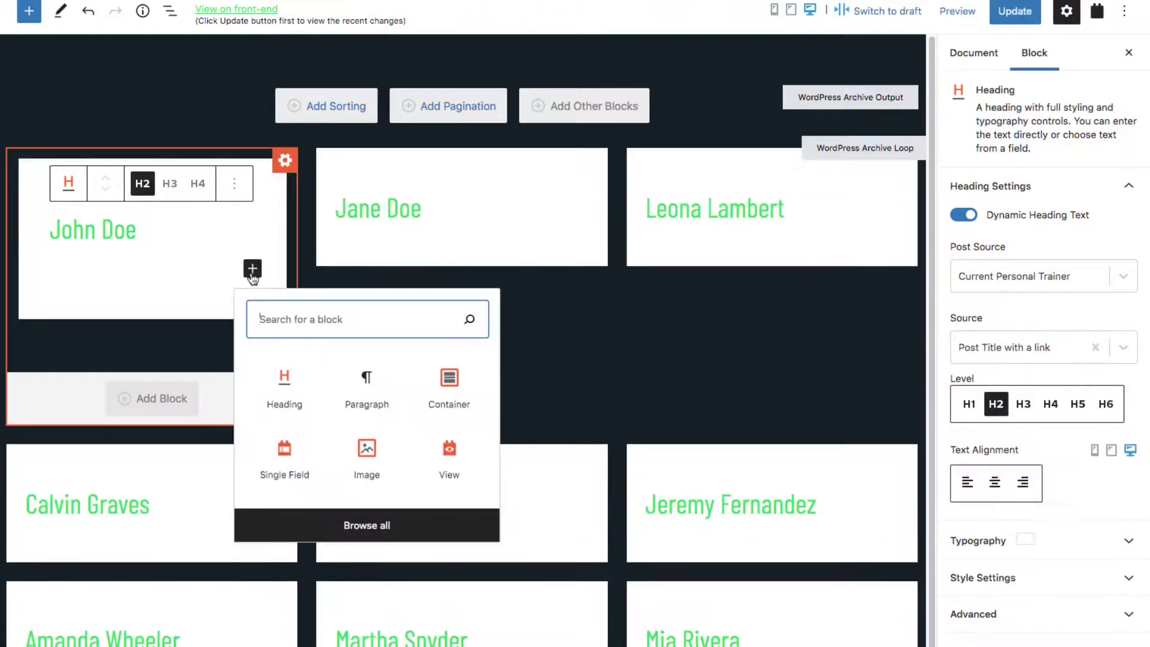
left_click(367, 455)
left_click(84, 351)
left_click(96, 372)
left_click(96, 431)
left_click(99, 449)
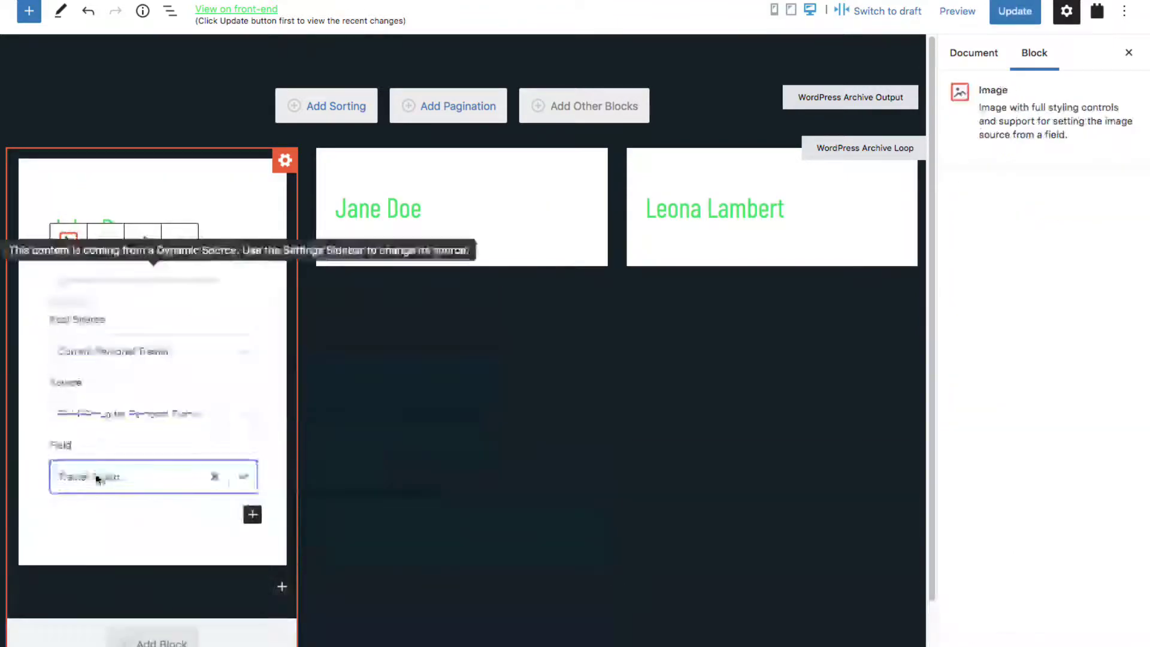
Step: Add a Star Rating block driven by the Trainer Rating field
left_click(252, 519)
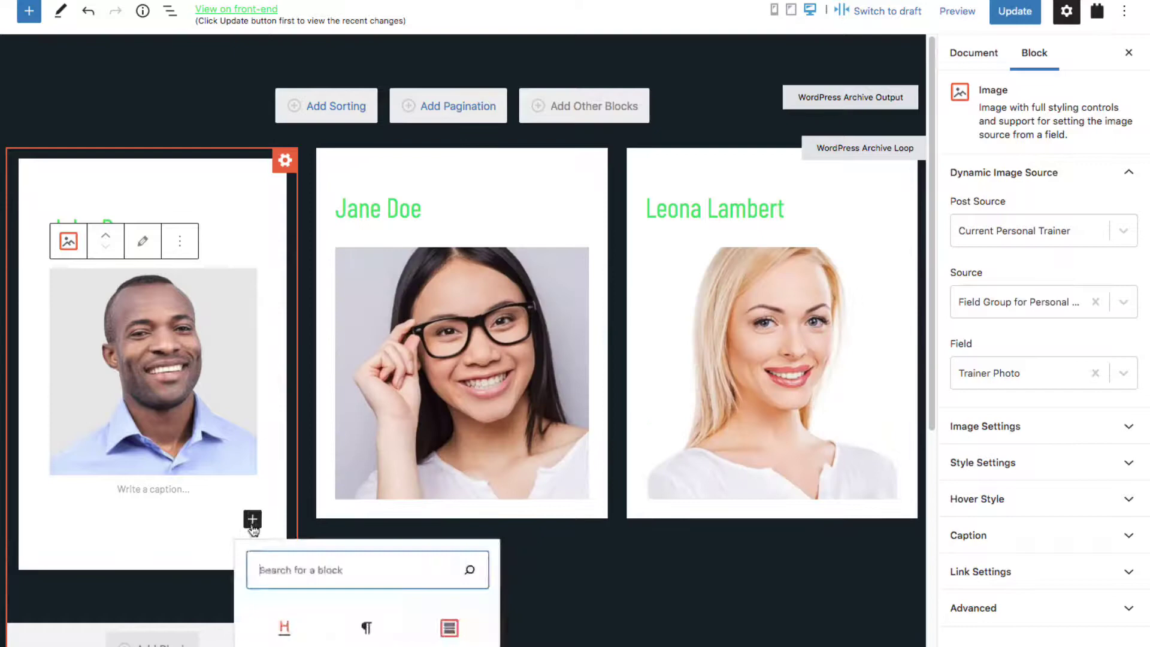
type("rat")
left_click(285, 626)
left_click(963, 187)
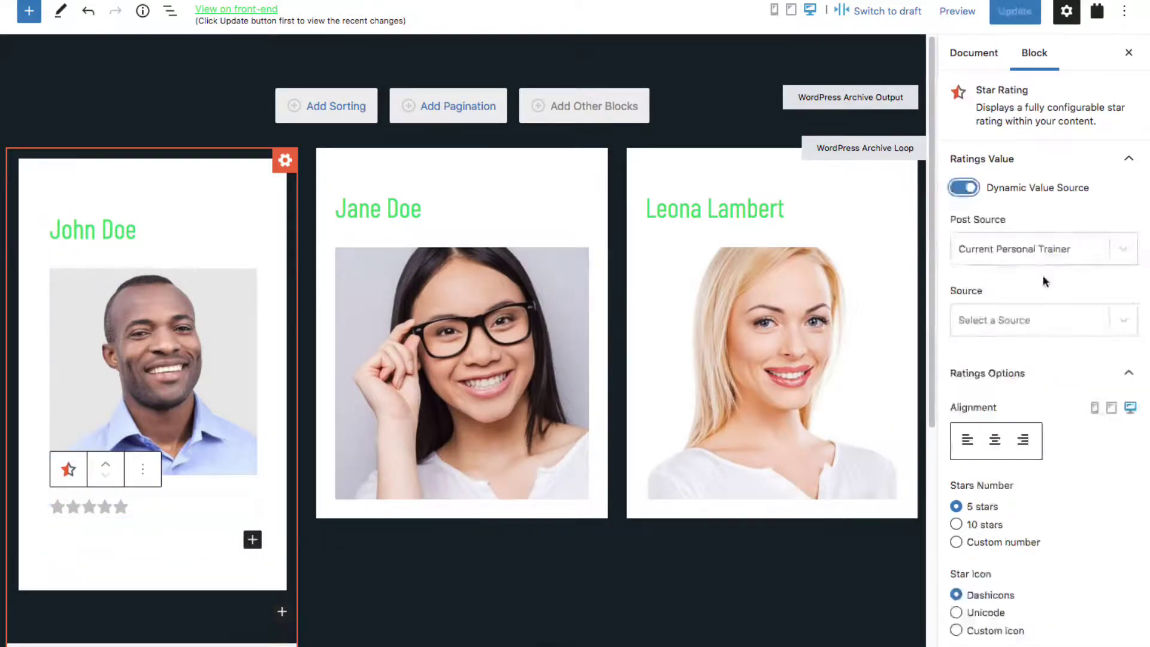
left_click(1030, 318)
left_click(988, 377)
Step: Add a Single Field block showing each trainer's Post Content (Body) description
left_click(252, 519)
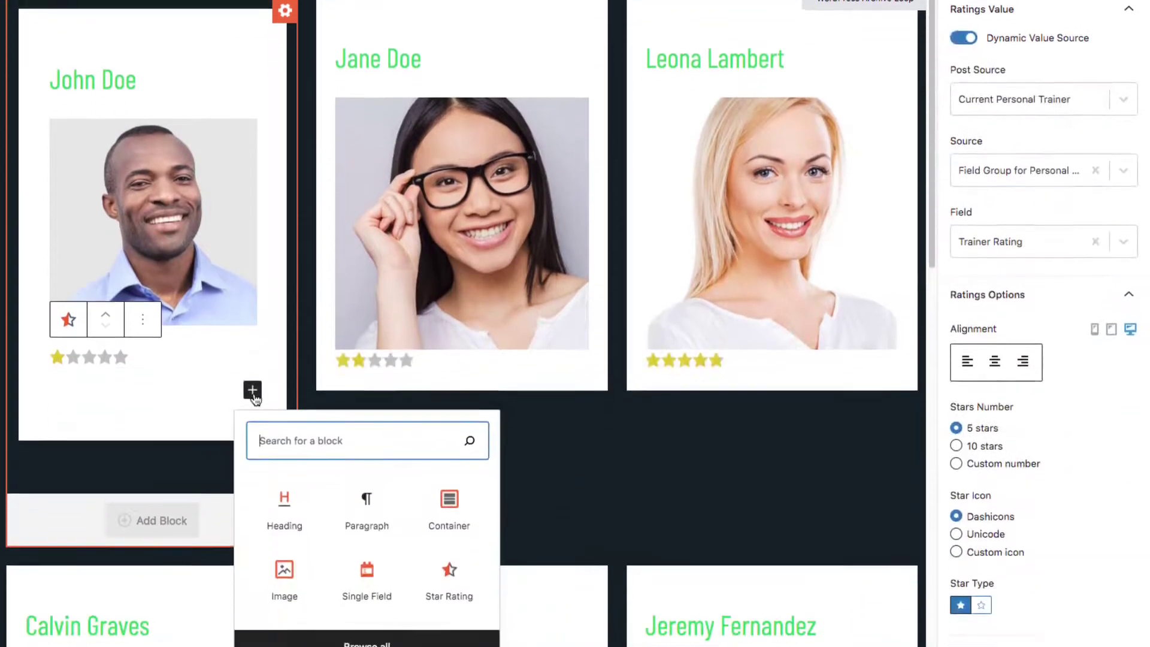
left_click(372, 547)
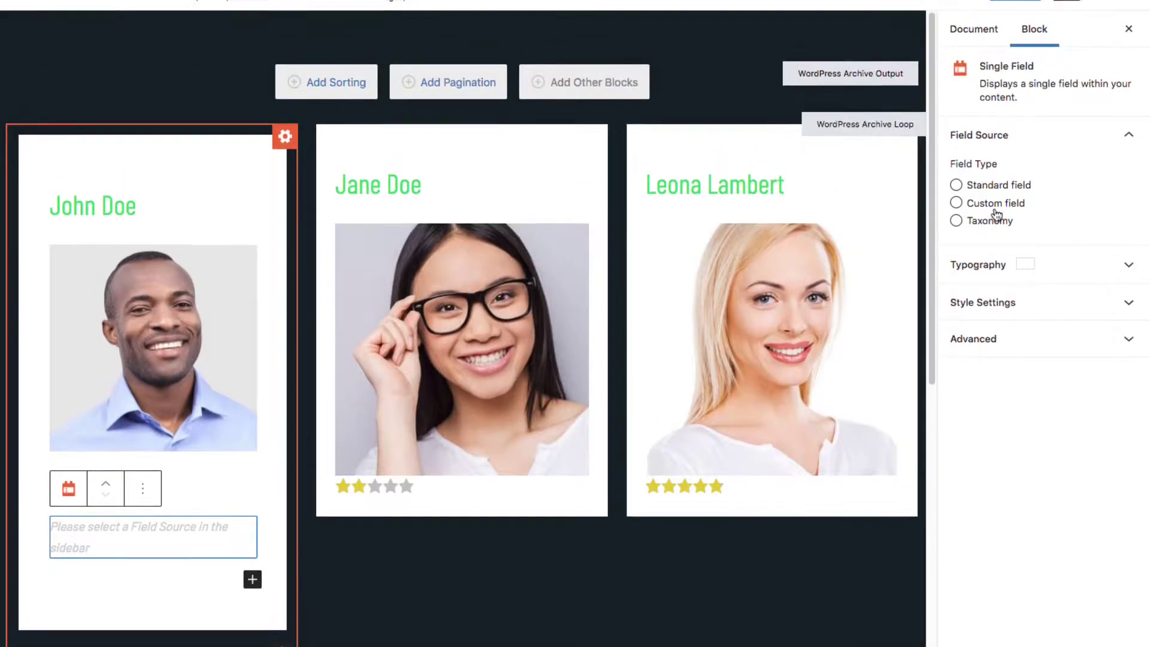
left_click(959, 184)
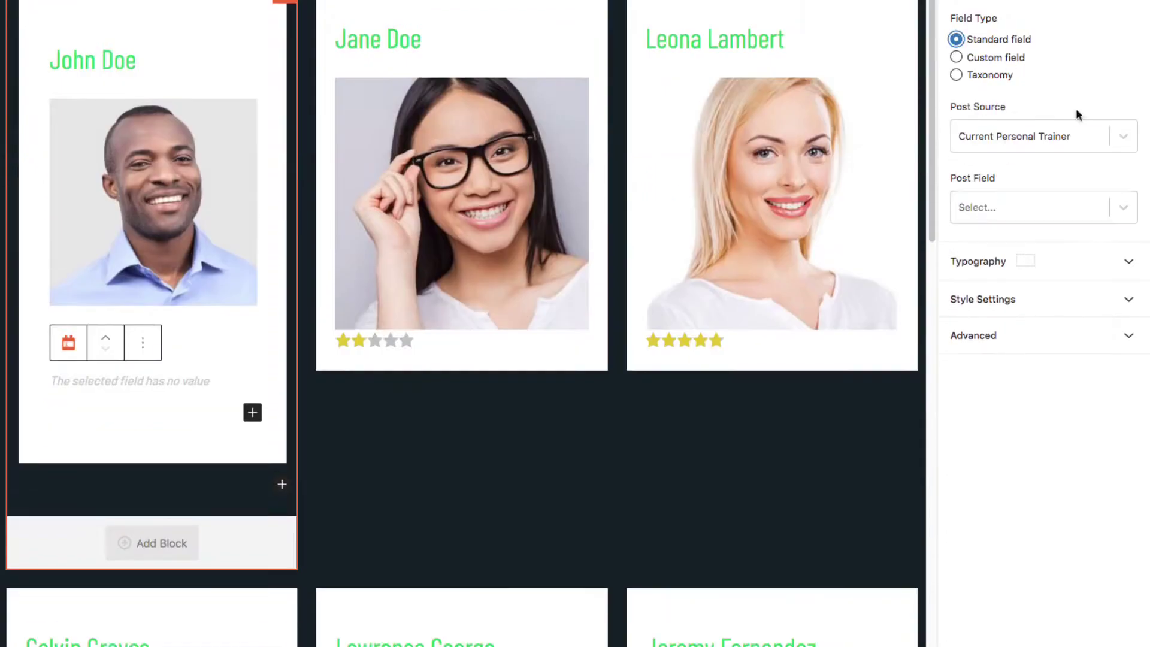
left_click(1042, 207)
left_click(995, 341)
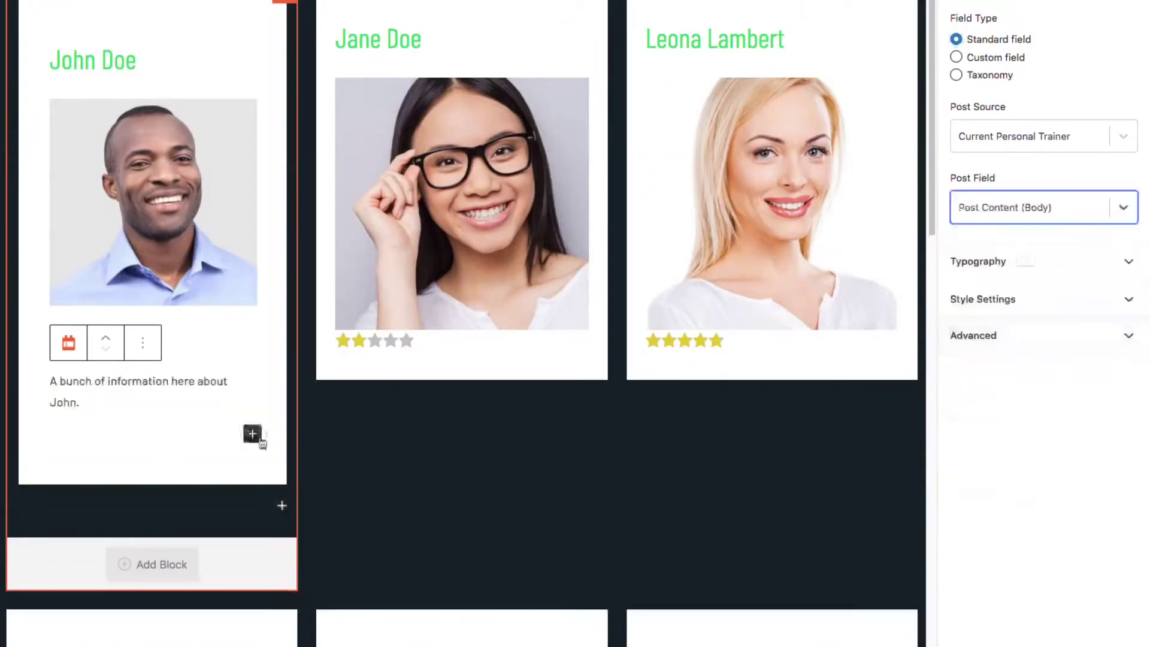
Step: Add a Single Field block for Trainer Specialties styled in bold black text
left_click(252, 434)
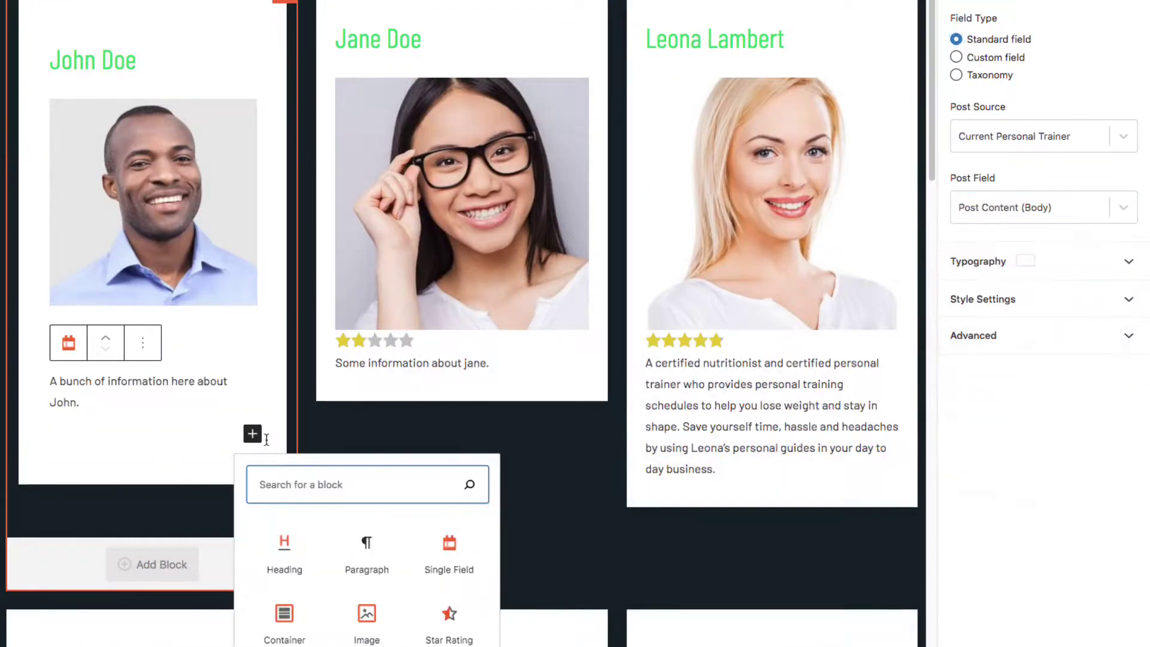
left_click(462, 553)
left_click(956, 75)
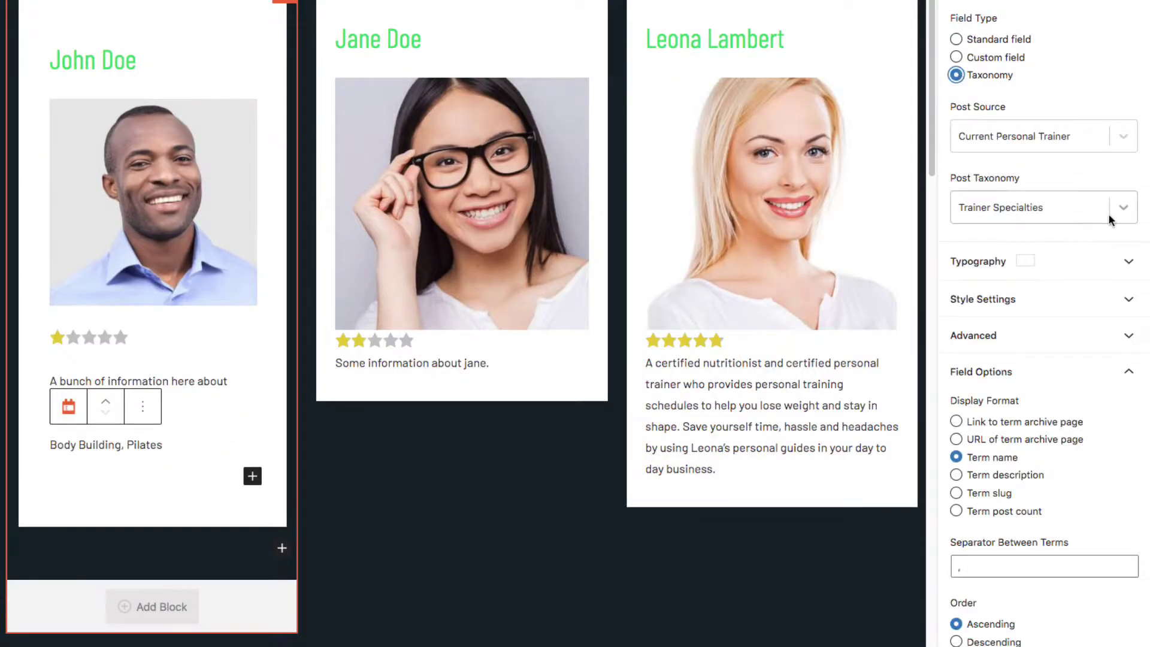
left_click(1122, 263)
scroll(1080, 365, "down", 8)
left_click(960, 326)
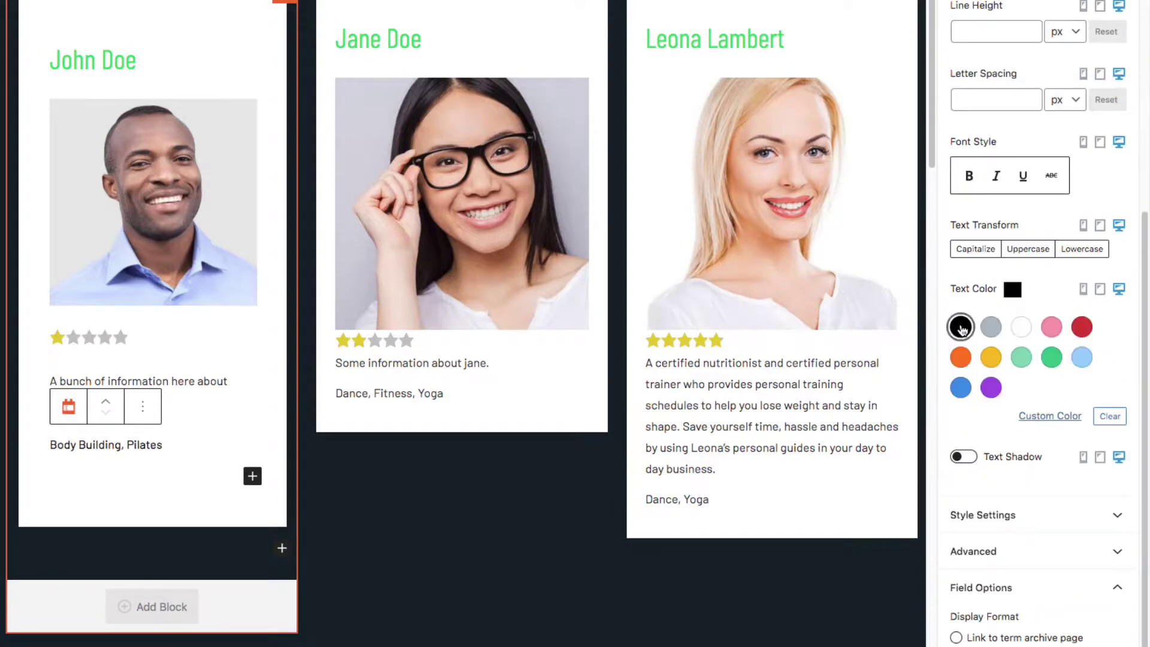
left_click(968, 176)
Step: Scroll up and down through the settings panel to review the specialties field's styling
scroll(1035, 110, "up", 3)
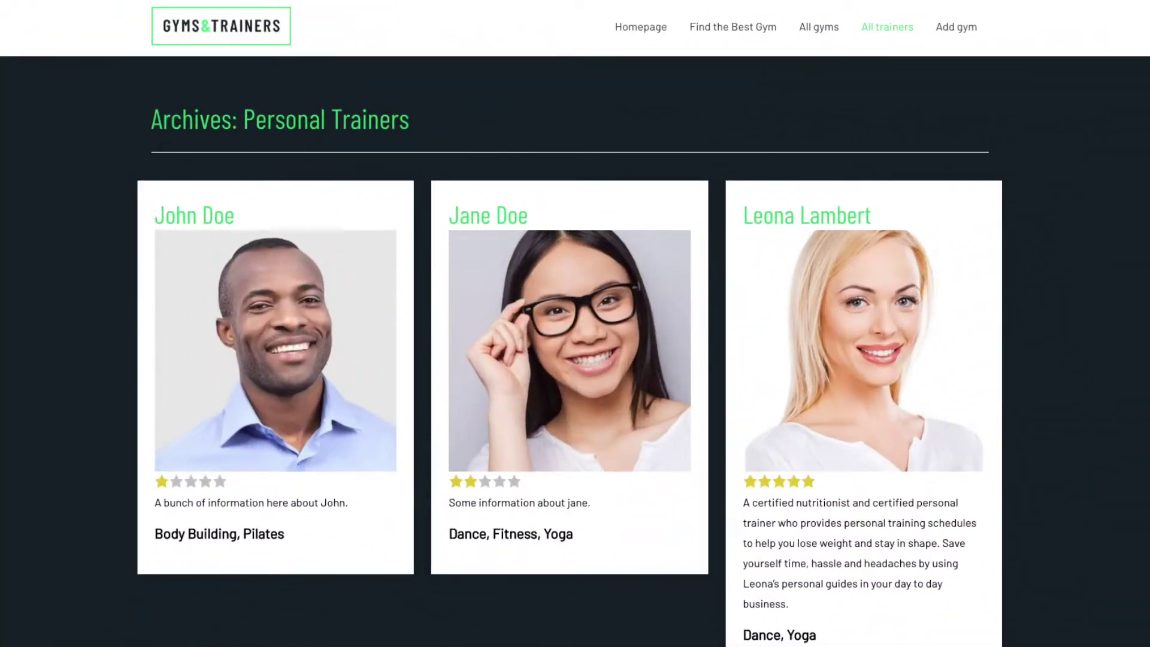
scroll(1141, 328, "down", 10)
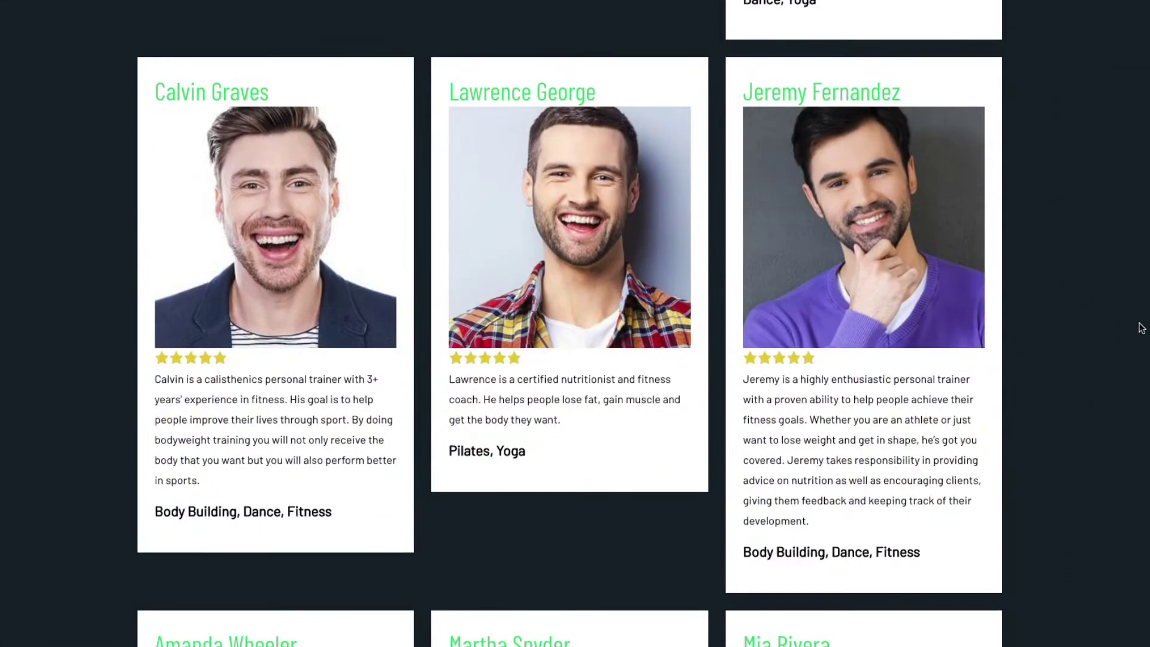
scroll(1141, 328, "up", 10)
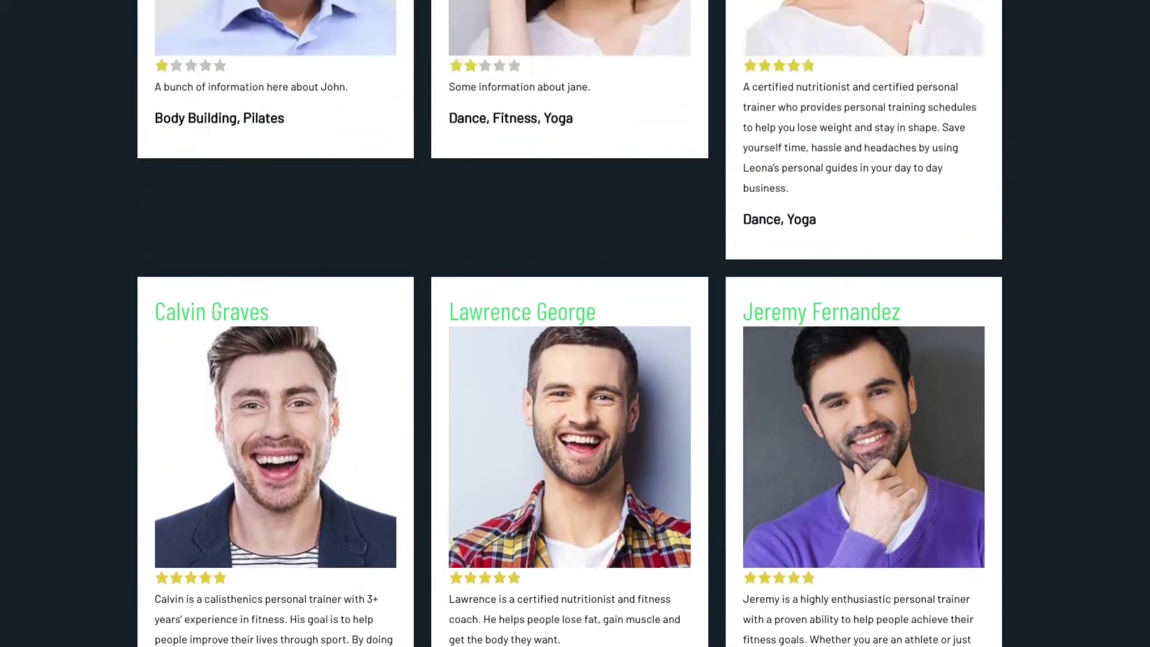